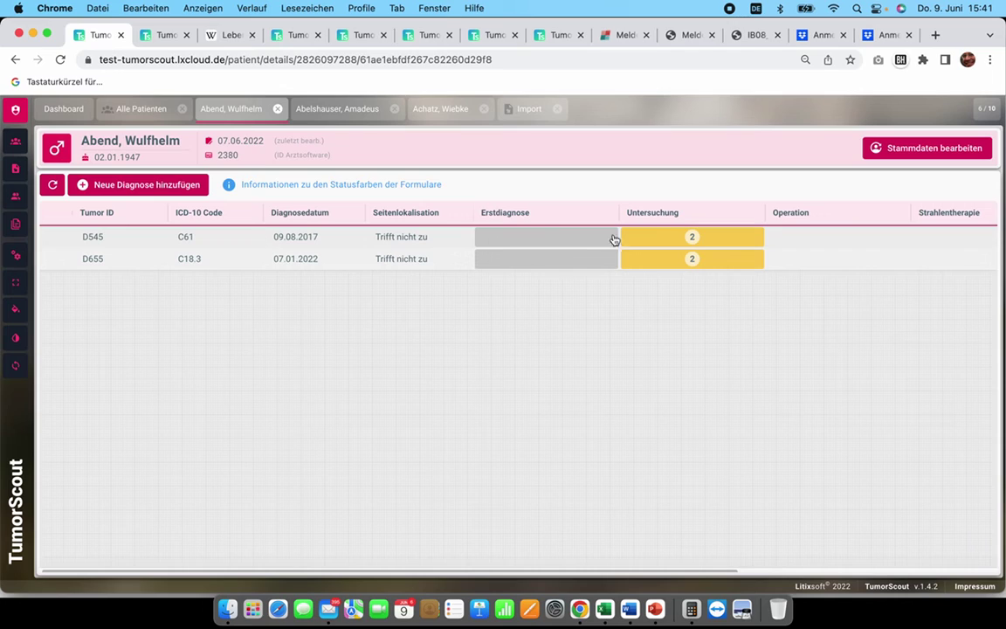
Step: Start a new blank Untersuchung form for the C61 prostate diagnosis in row D545
click(669, 237)
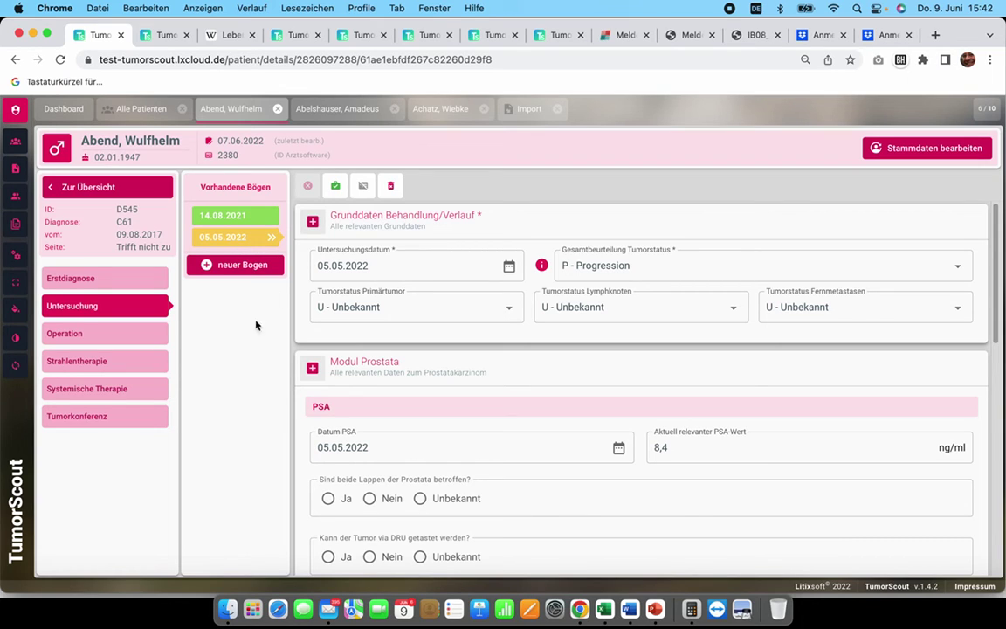
click(244, 269)
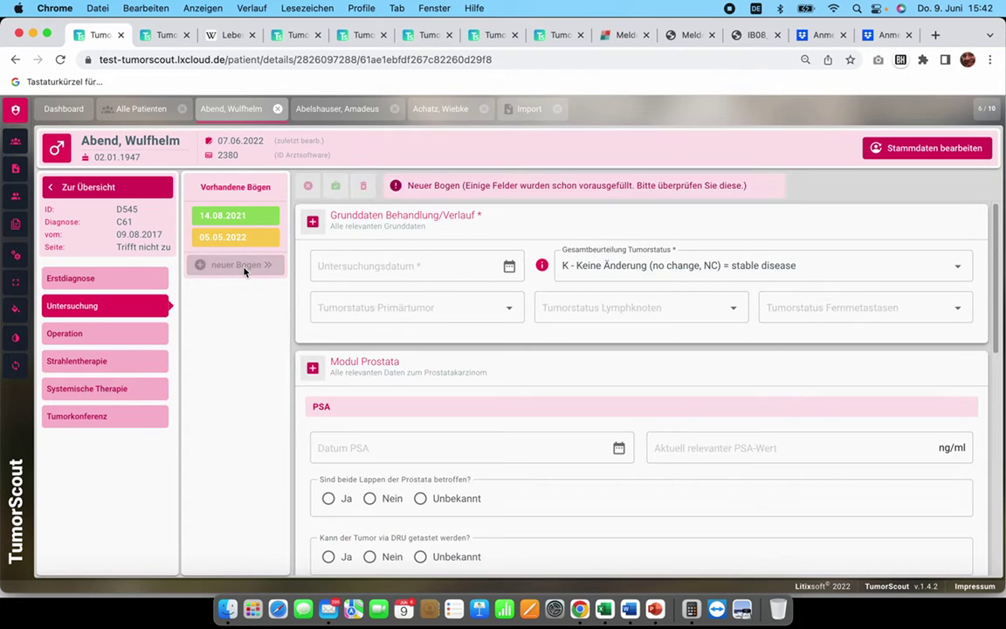
scroll(590, 384, down, 10)
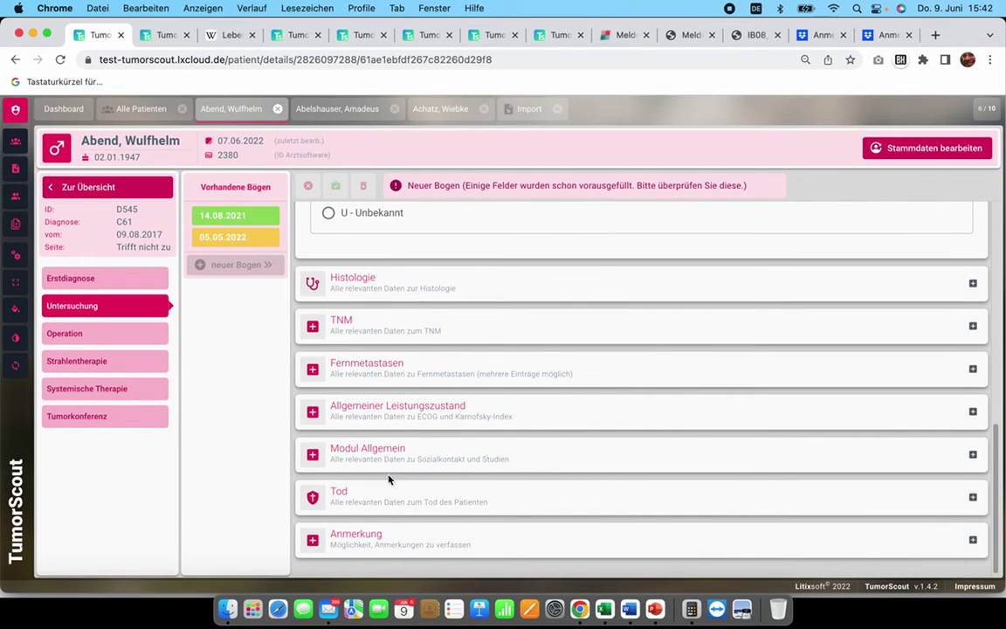
Step: Briefly expand and collapse the performance status section, then switch to the PowerPoint presentation
click(471, 416)
click(471, 417)
scroll(430, 305, up, 10)
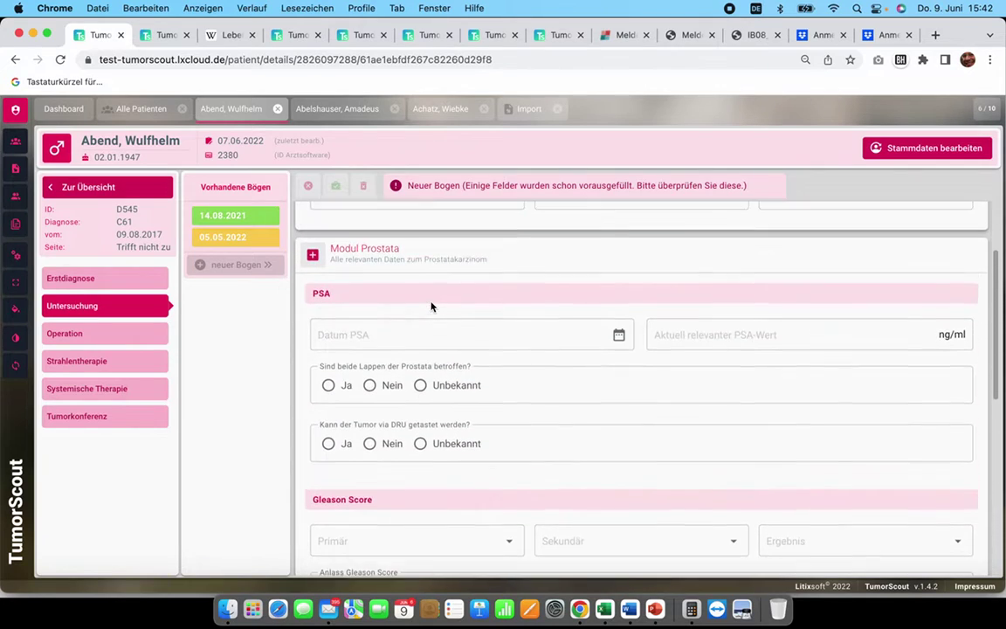
key(super+Tab)
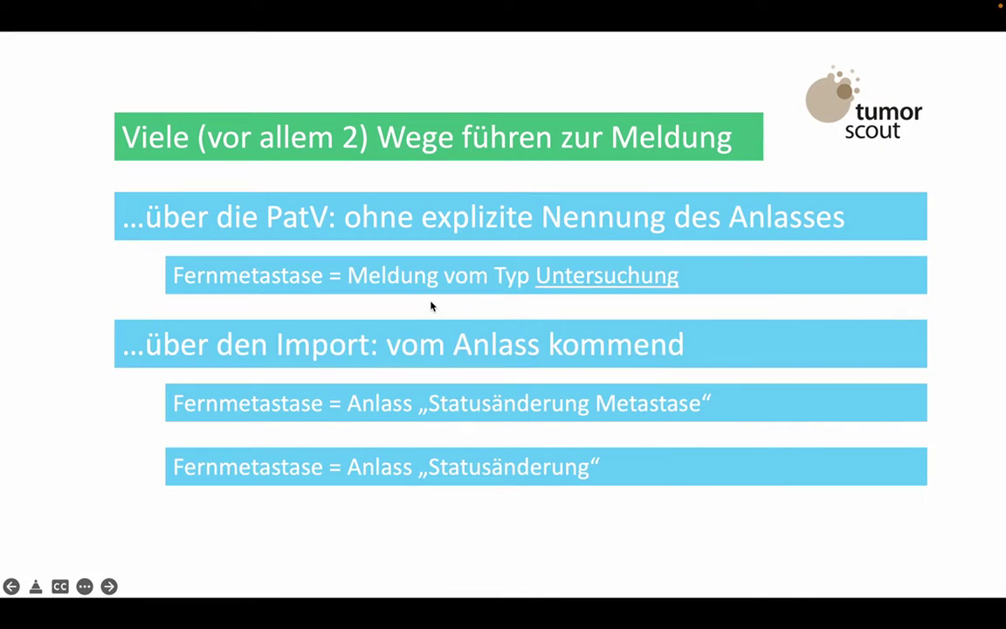
Step: Advance to the 'Prinzipieller Aufbau der Meldung' slide, then return to the new Untersuchung form
click(432, 303)
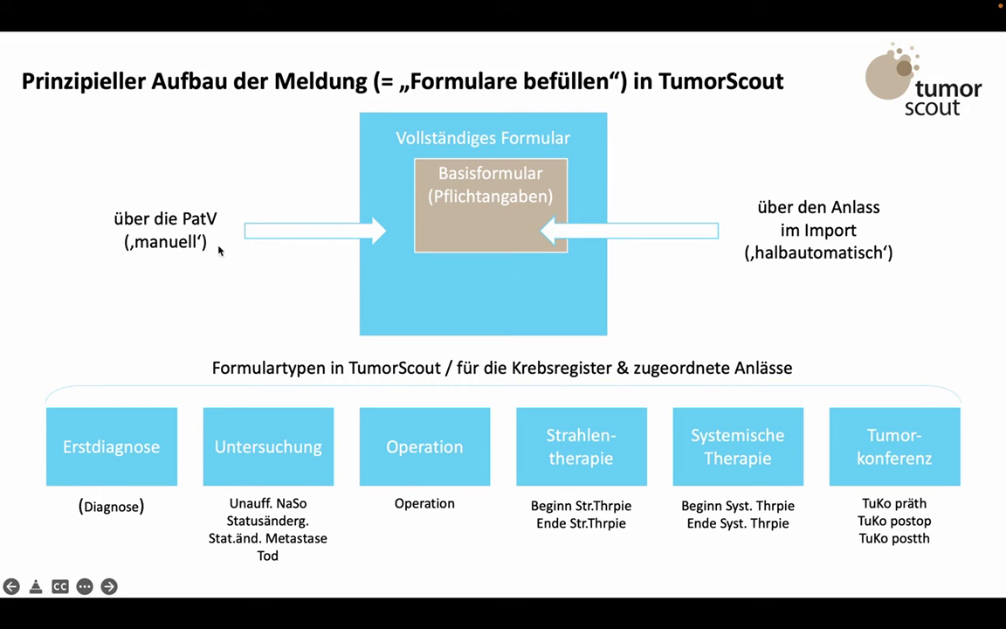
key(super+Tab)
scroll(487, 335, up, 3)
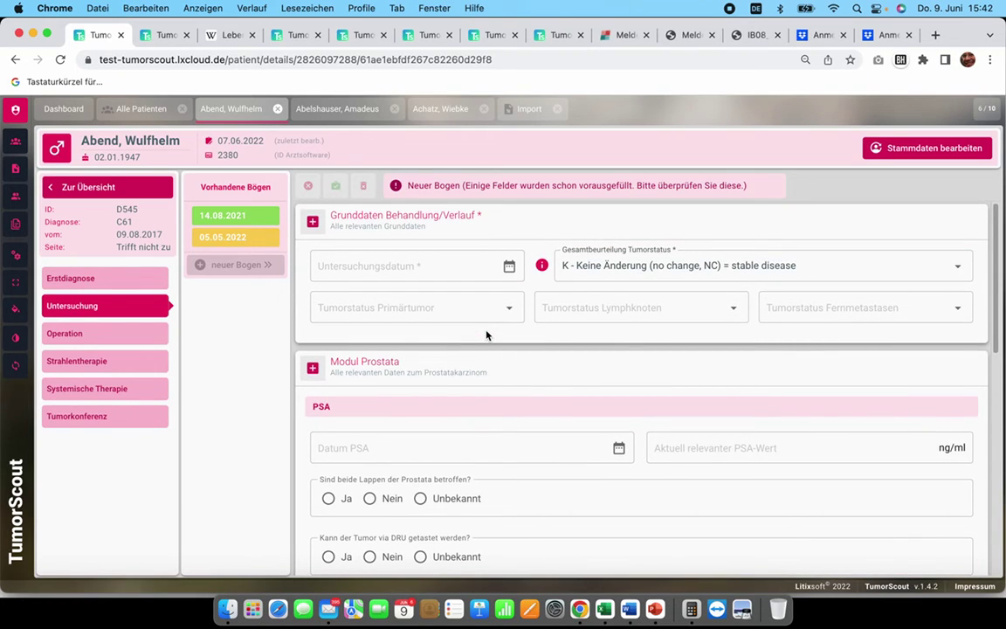
Step: Enter 060622 as the Untersuchungsdatum (06.06.2022) and review the form's sections
click(379, 274)
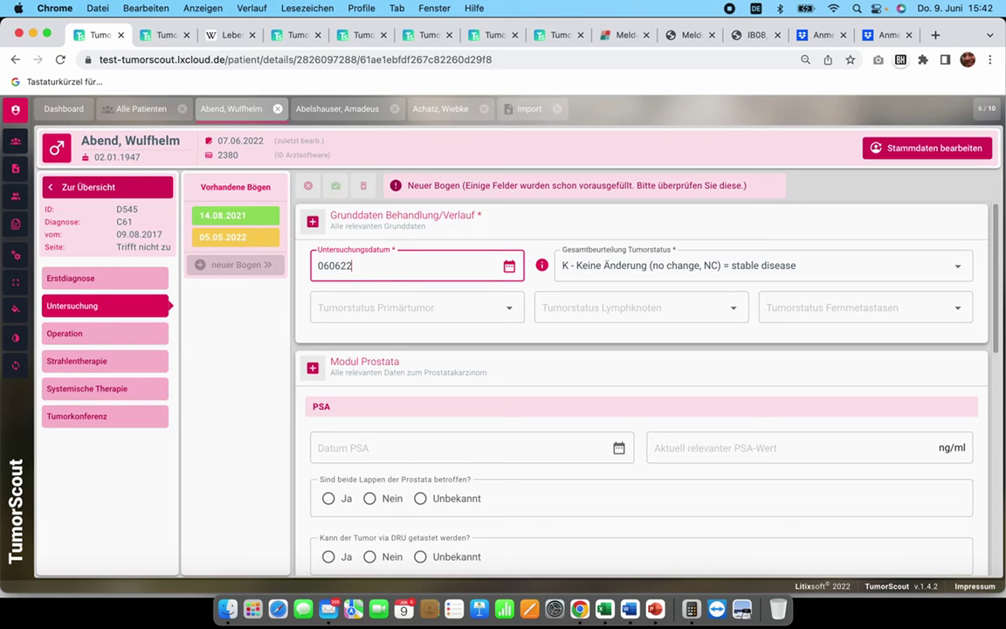
text(060622)
key(Return)
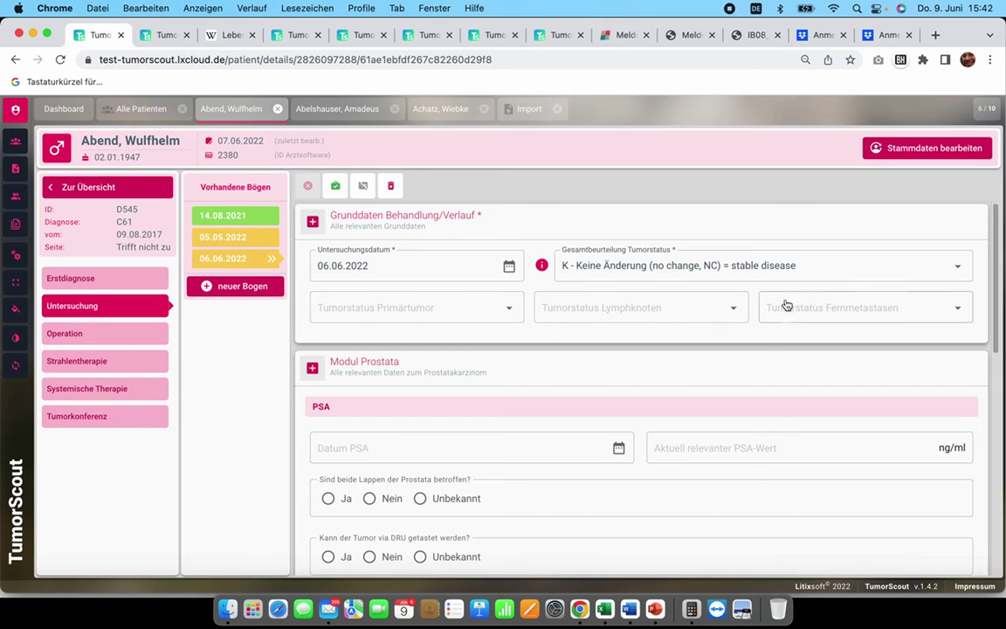
scroll(797, 360, down, 1)
scroll(725, 332, down, 1)
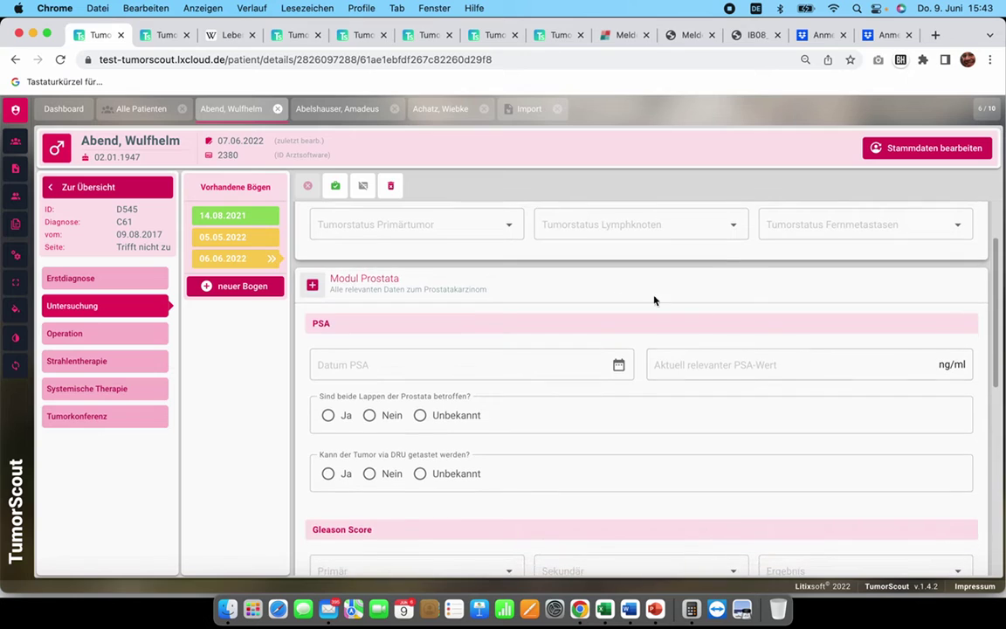
scroll(498, 380, down, 2)
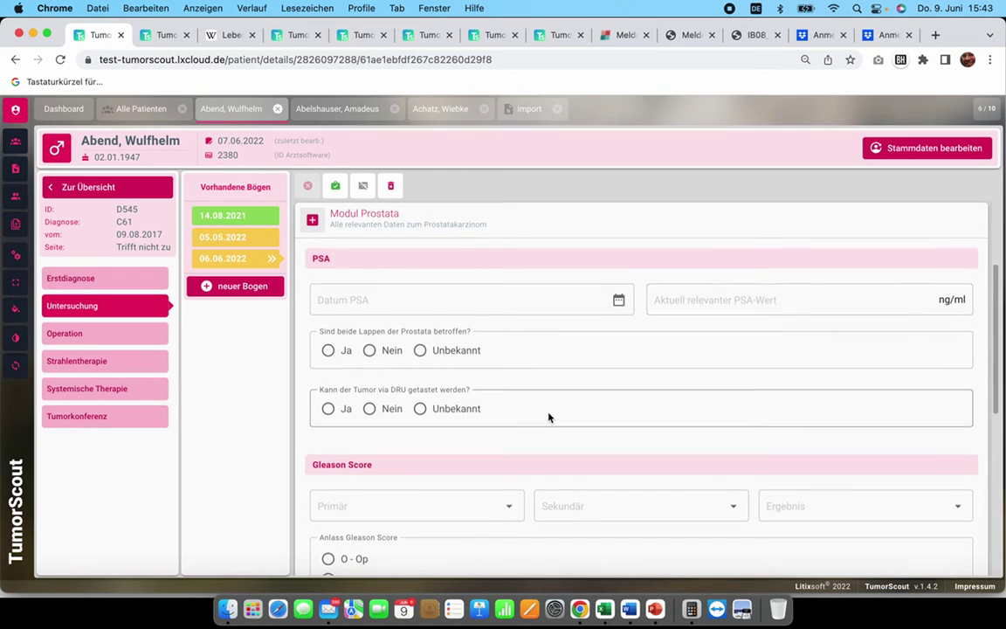
scroll(524, 393, down, 5)
scroll(450, 399, up, 6)
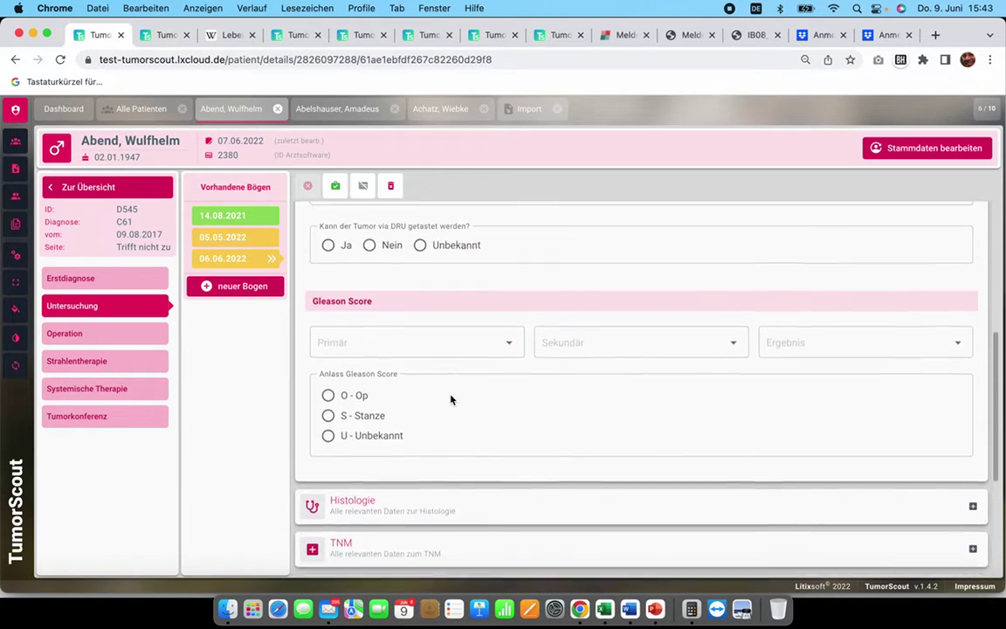
scroll(450, 399, down, 8)
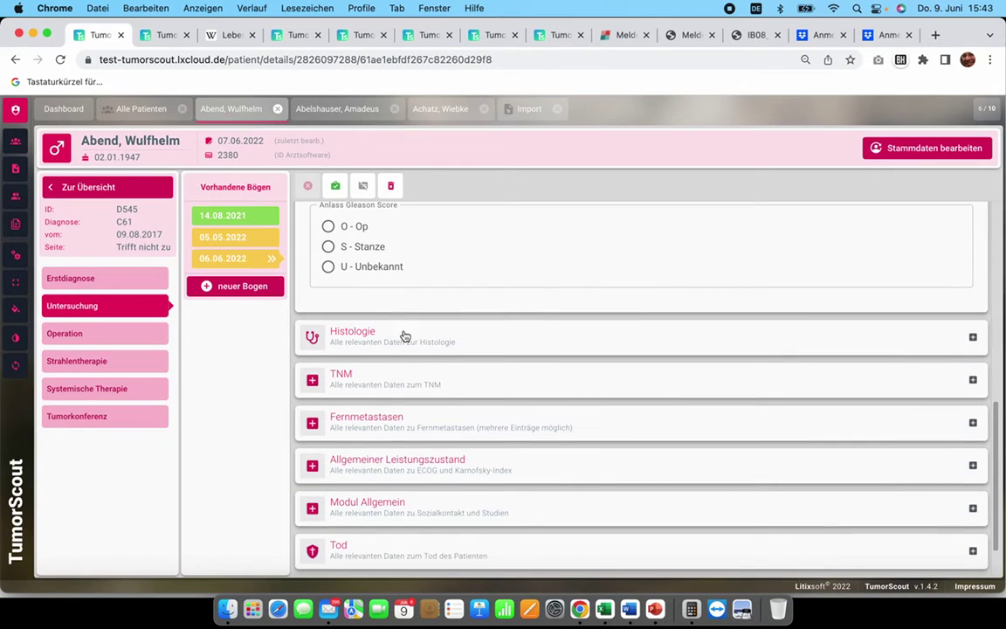
scroll(460, 337, down, 1)
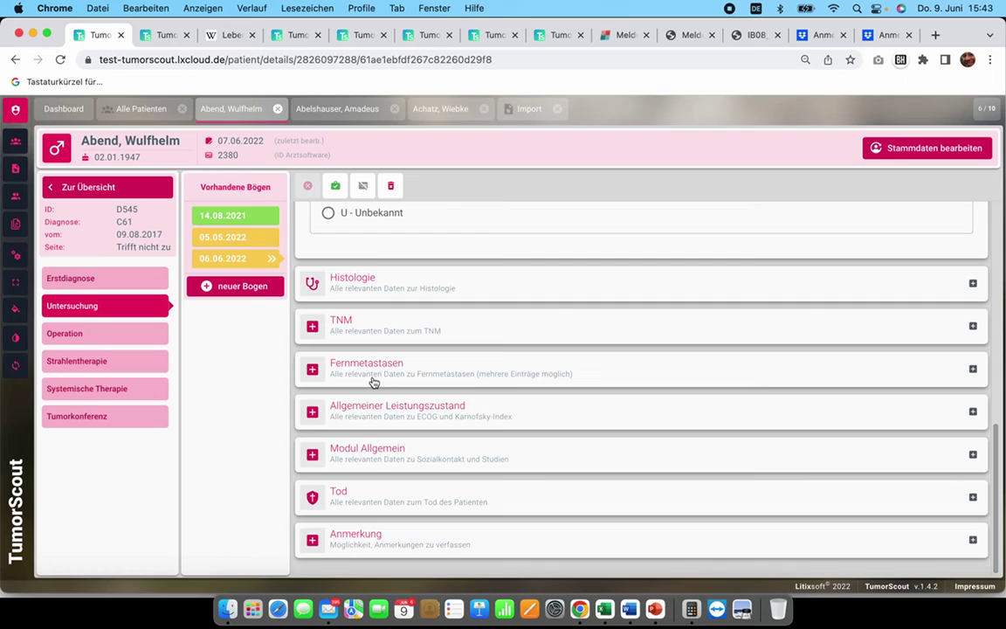
scroll(481, 354, up, 10)
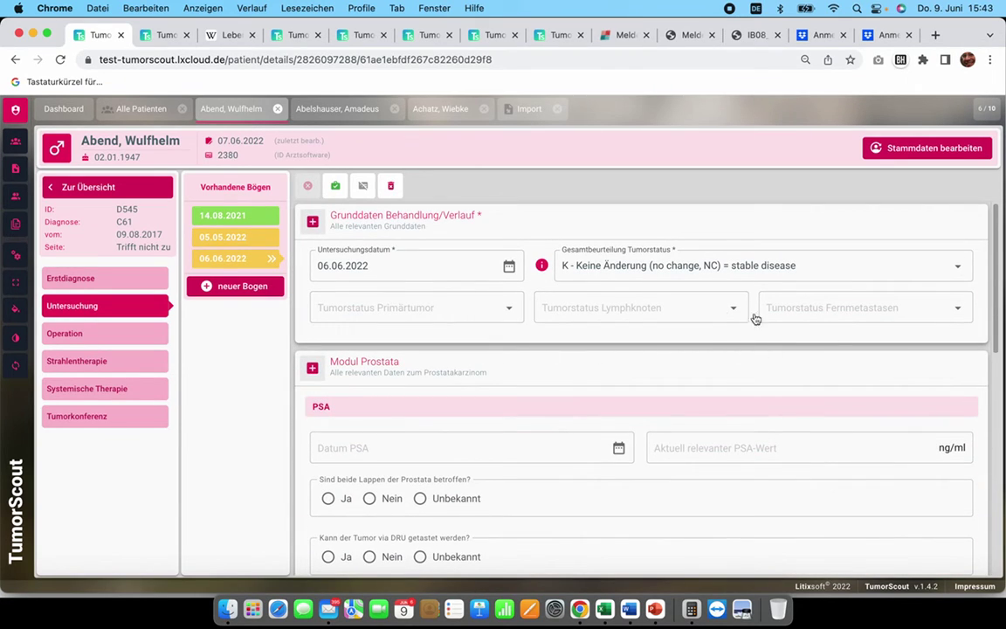
Step: Set Tumorstatus Fernmetastasen to 'R - Neu aufgetretene Fernmetastase(n) bzw. Metastasenrezidiv'
click(860, 317)
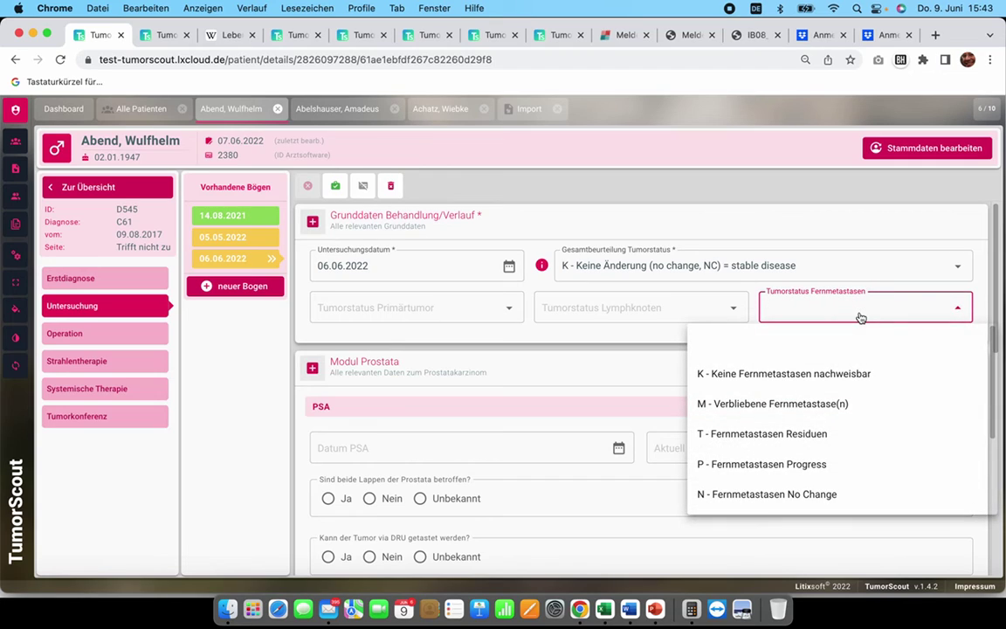
scroll(830, 434, down, 2)
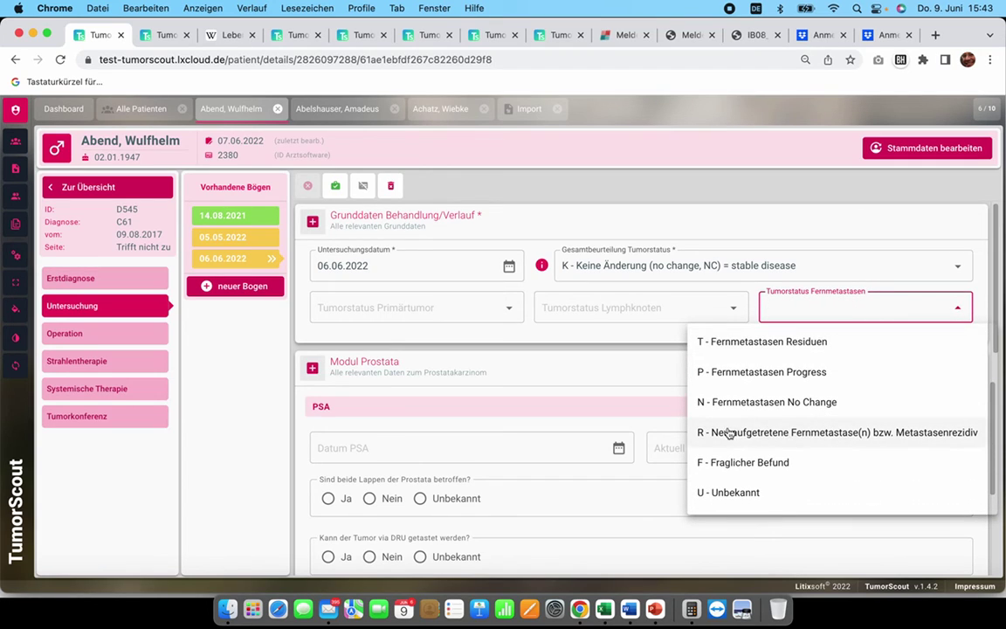
click(817, 437)
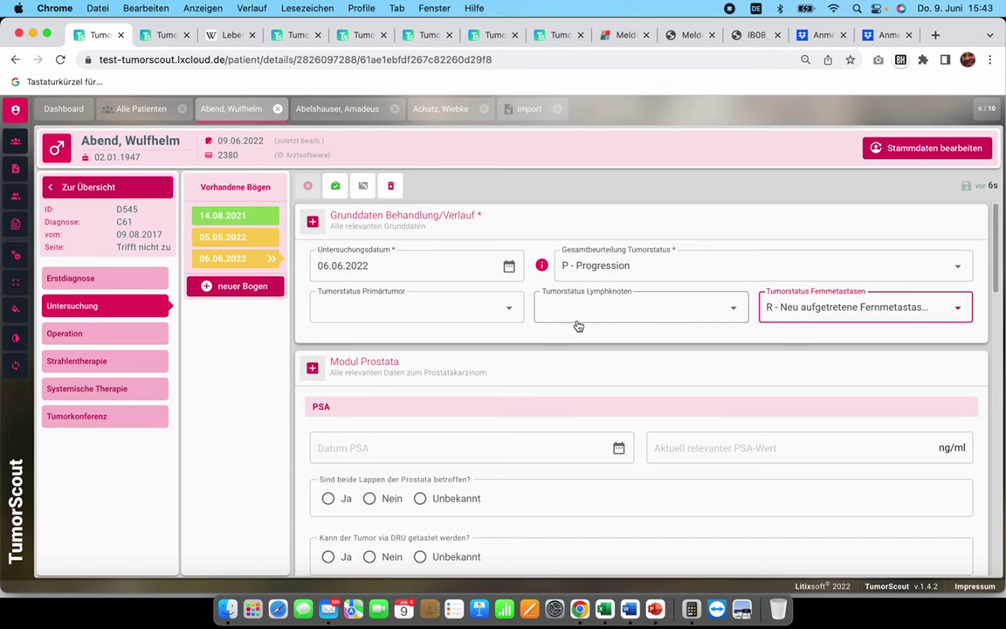
scroll(598, 318, down, 7)
scroll(576, 323, down, 5)
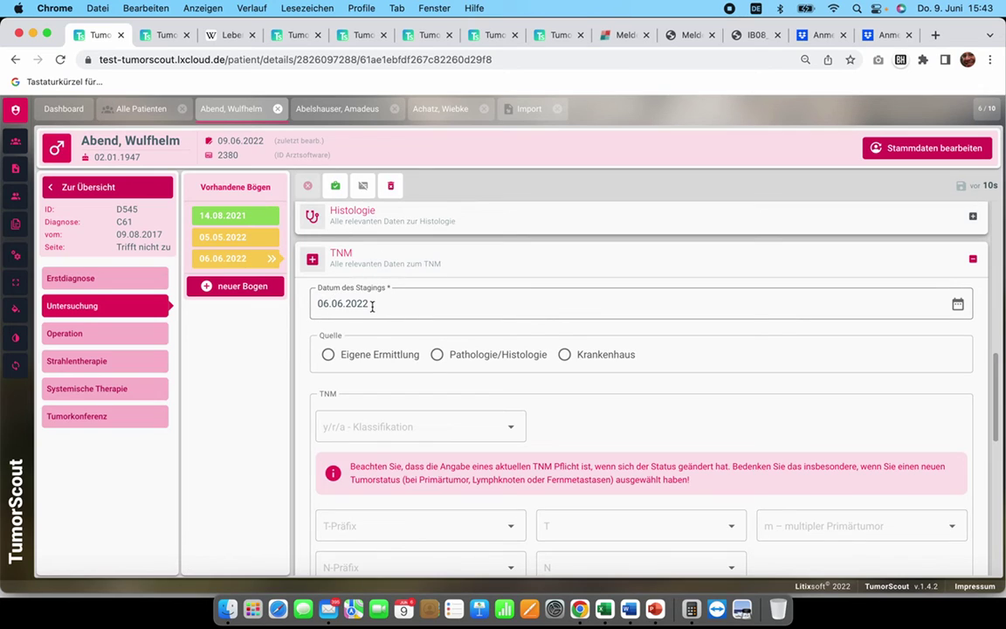
scroll(371, 310, down, 4)
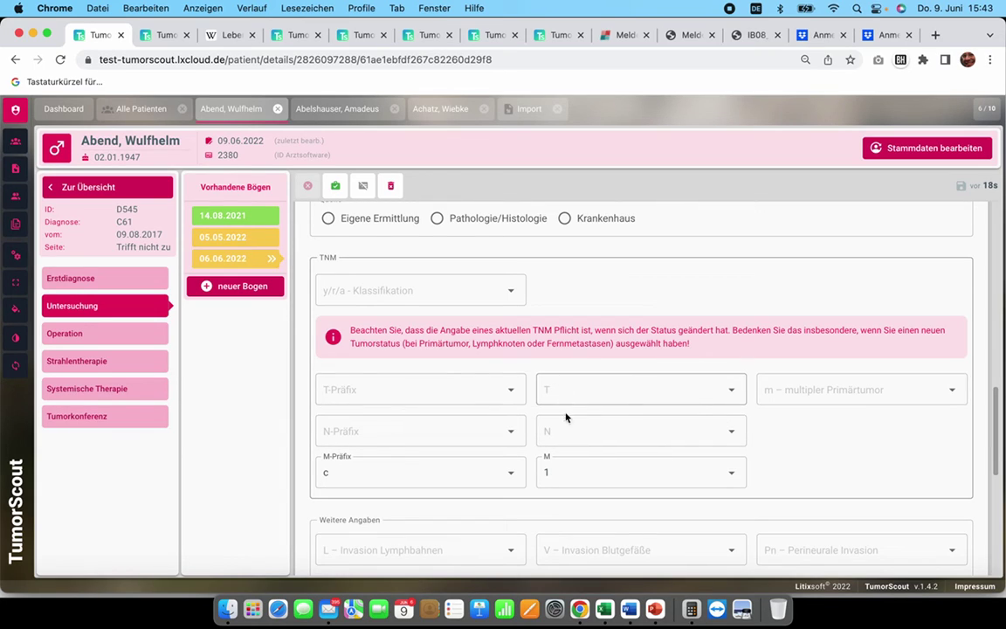
scroll(572, 443, down, 1)
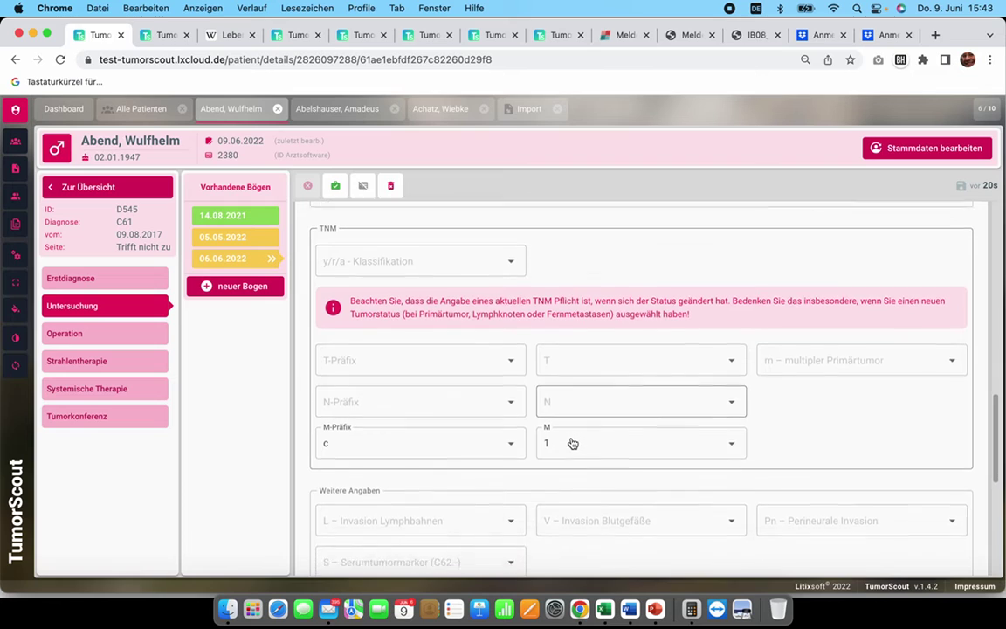
scroll(572, 443, down, 1)
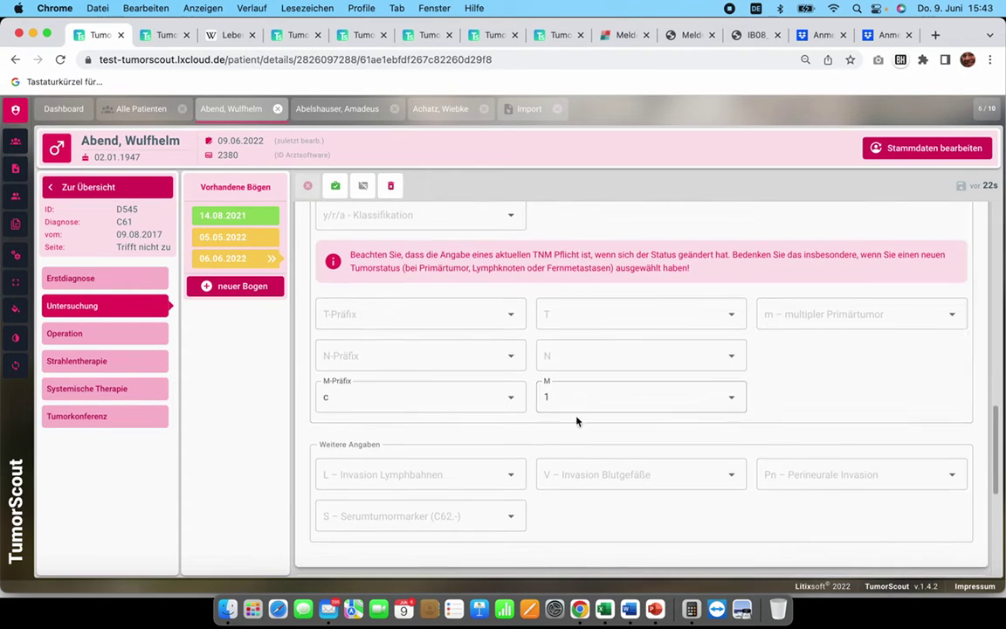
scroll(567, 395, down, 2)
scroll(567, 395, down, 4)
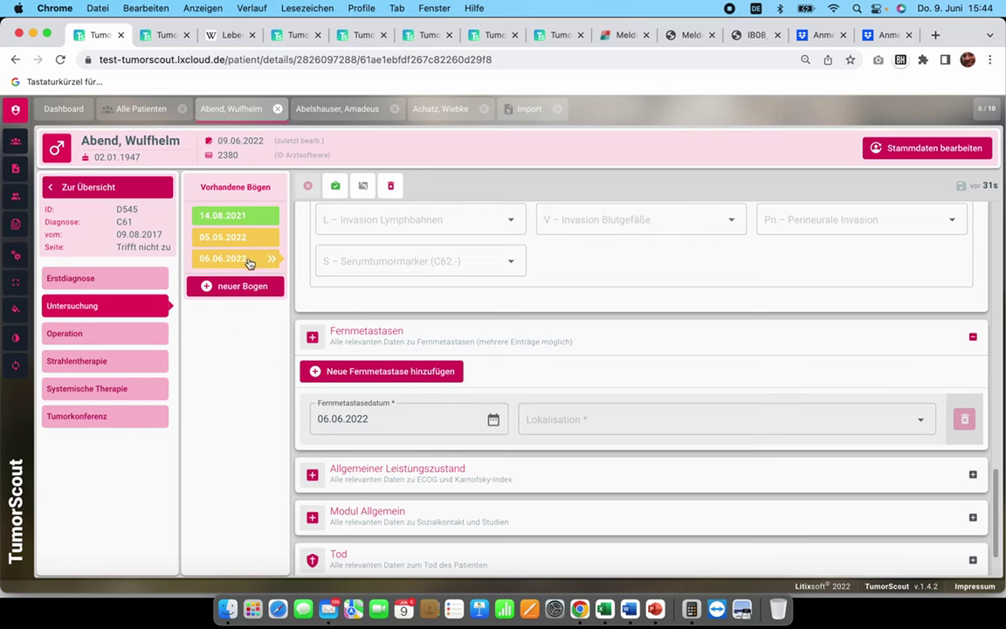
scroll(381, 355, up, 3)
scroll(426, 400, up, 2)
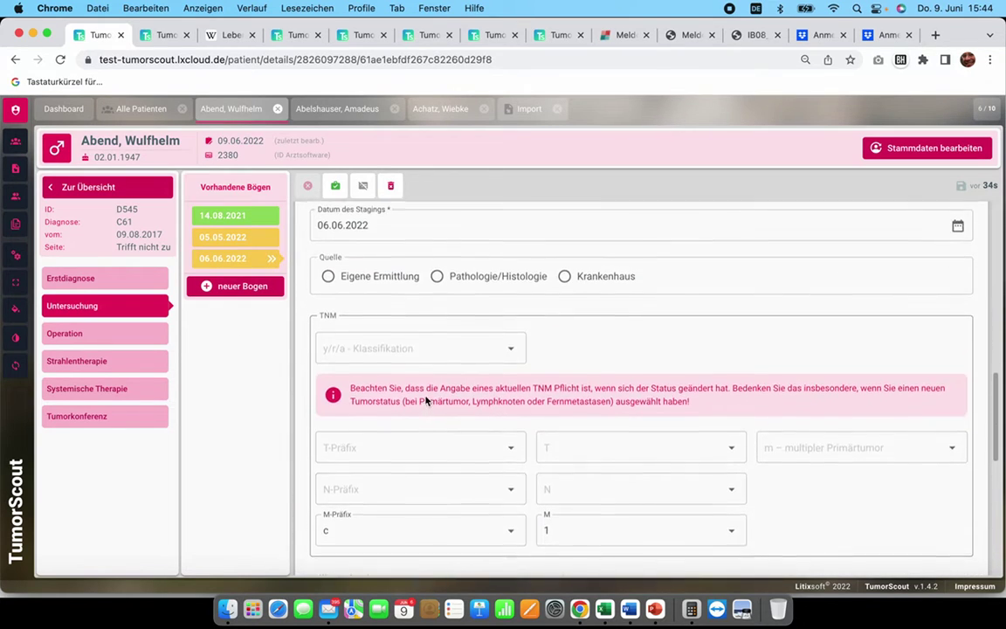
scroll(425, 400, down, 5)
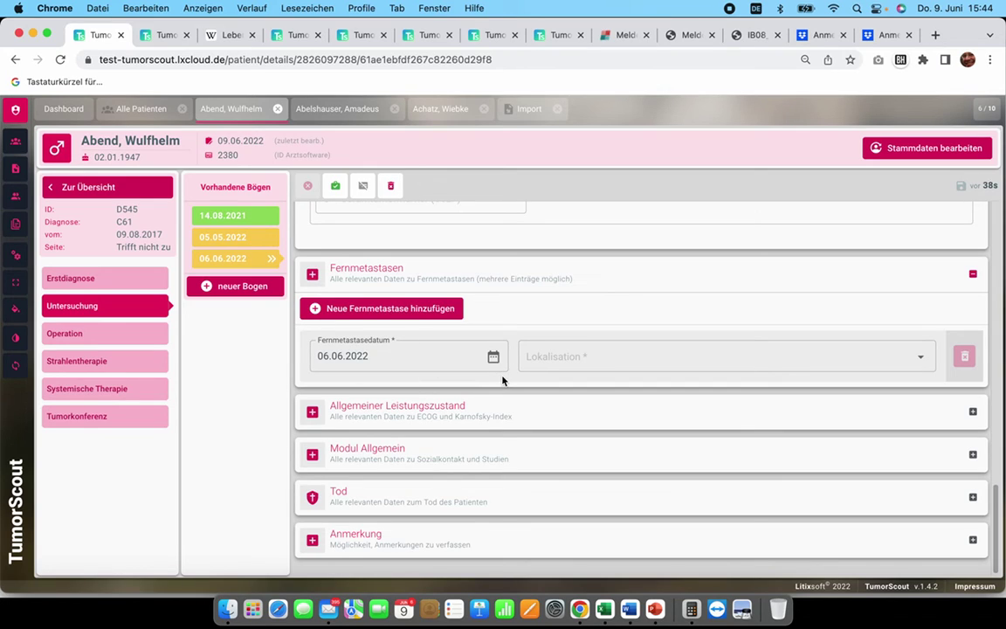
Step: Set the metastasis location to OSS - Knochen
click(566, 365)
scroll(592, 465, down, 1)
scroll(591, 464, down, 2)
click(590, 472)
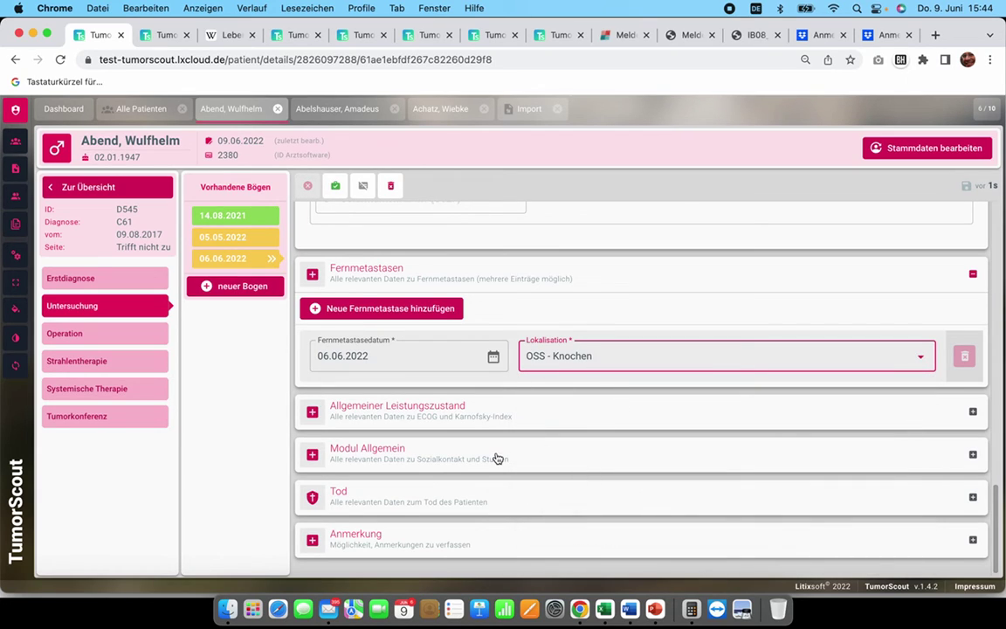
Step: Set ECOG performance status to 1, save, and validate the form with 'Formular validieren'
click(460, 419)
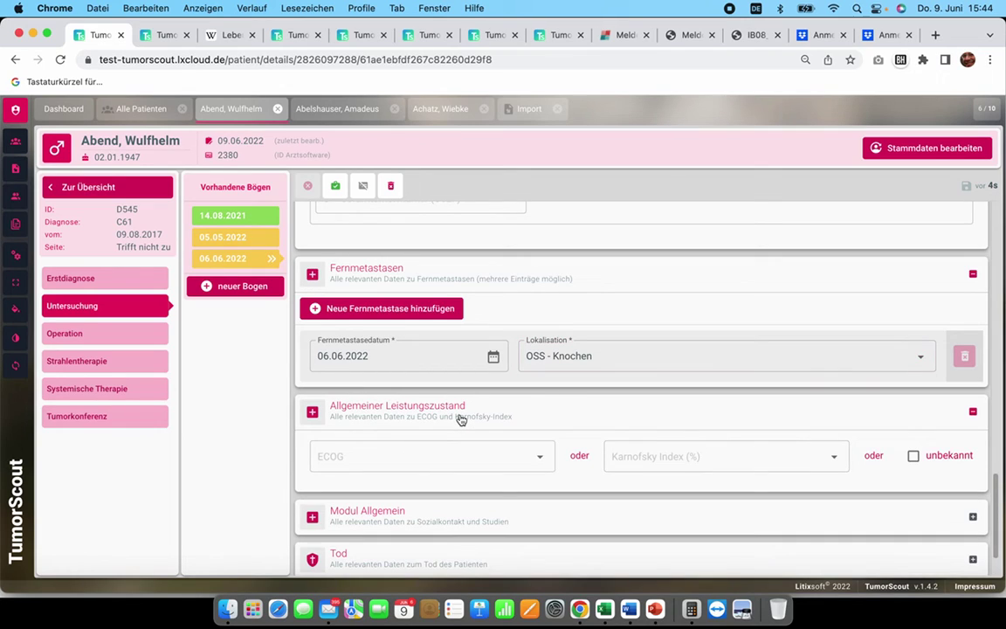
click(509, 461)
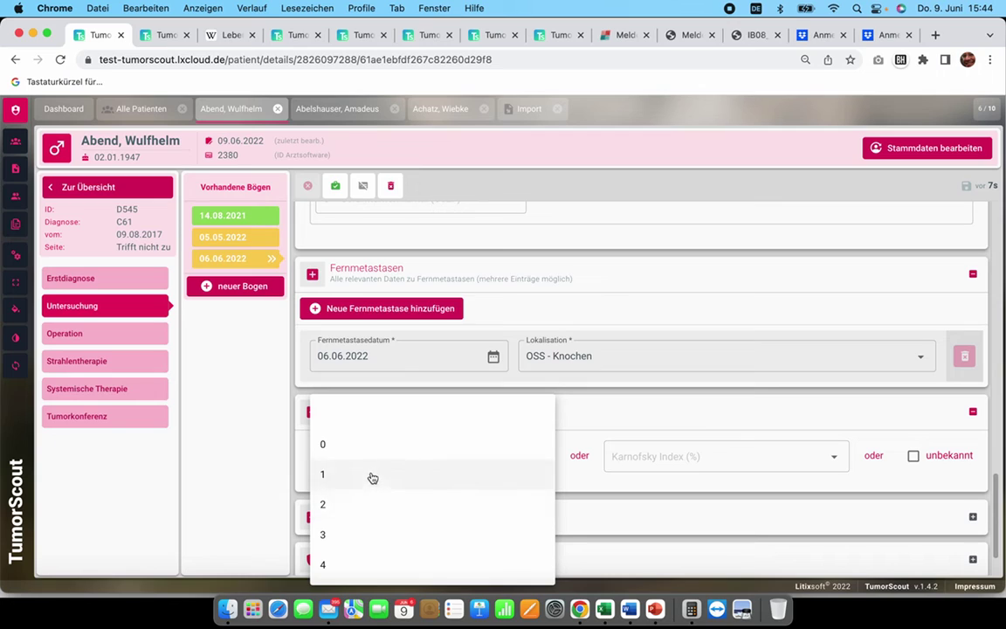
click(373, 476)
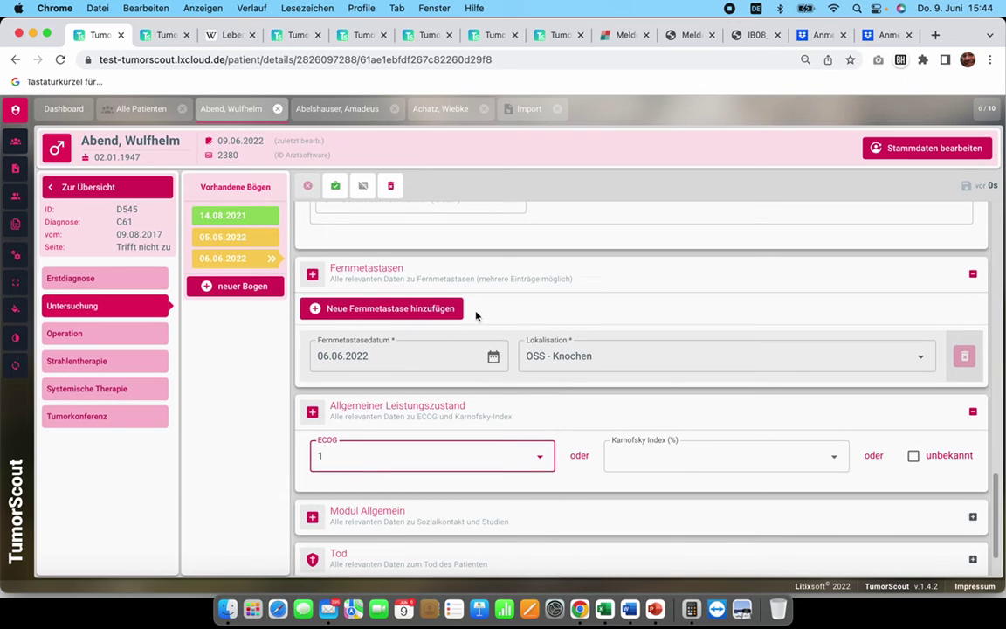
key(Tab)
scroll(597, 413, up, 2)
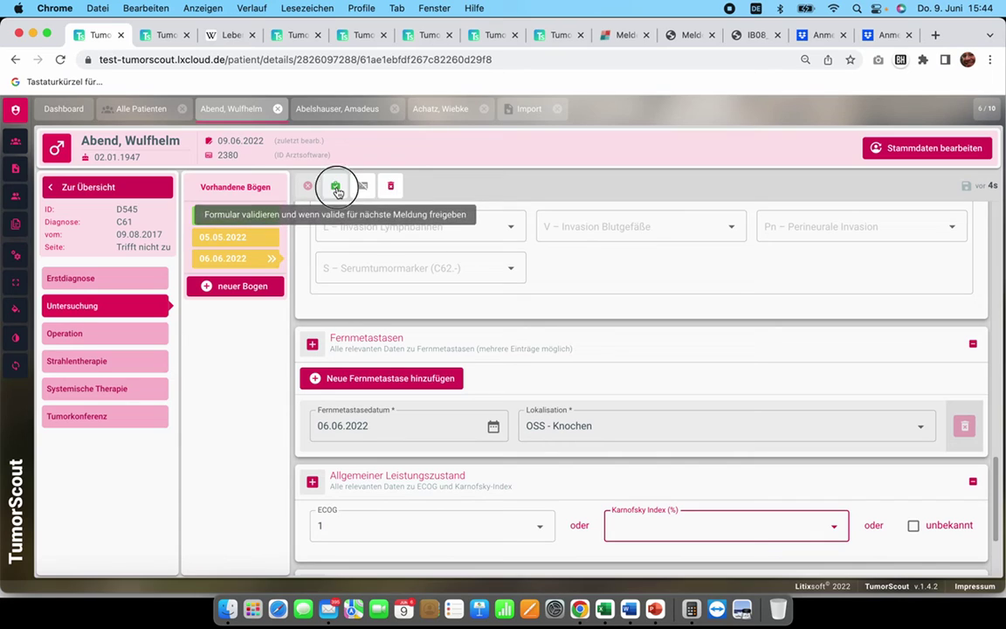
click(336, 188)
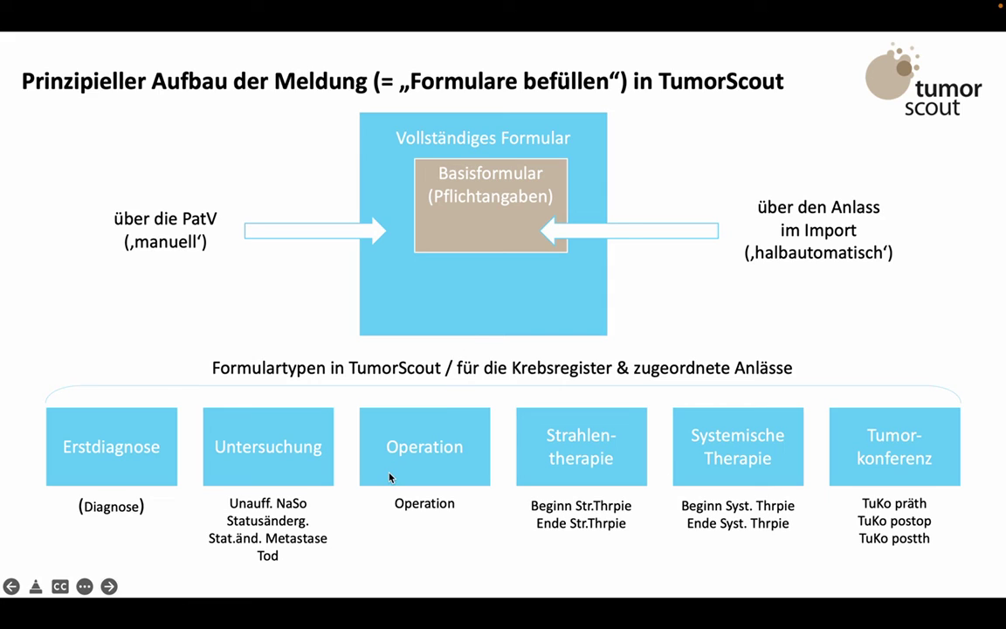
Step: Open TumorScout's Import patient list, then return to the 'Prinzipieller Aufbau der Meldung' slide
key(super+Tab)
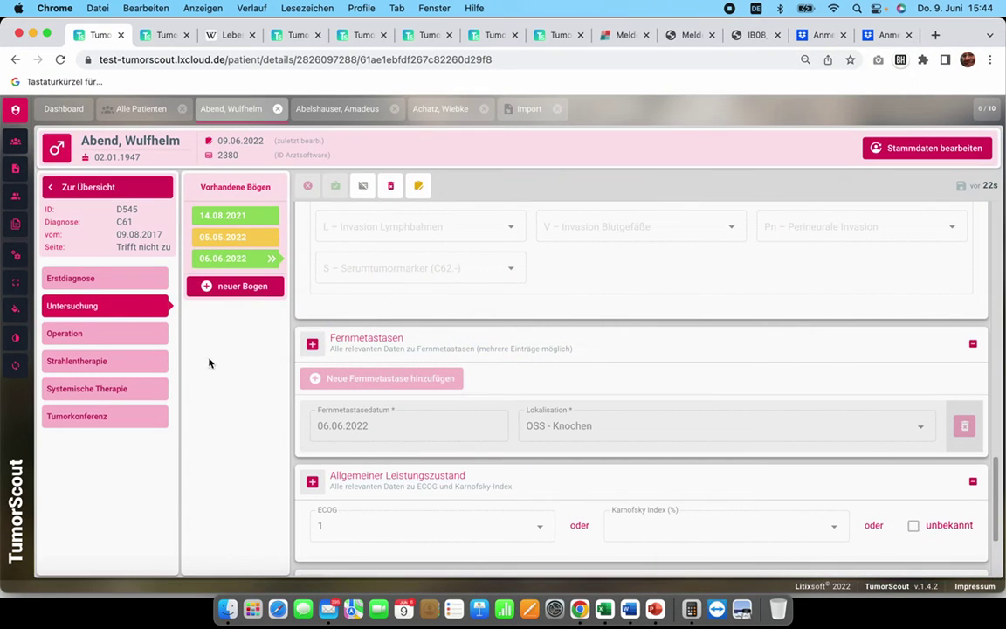
click(528, 112)
key(super+Tab)
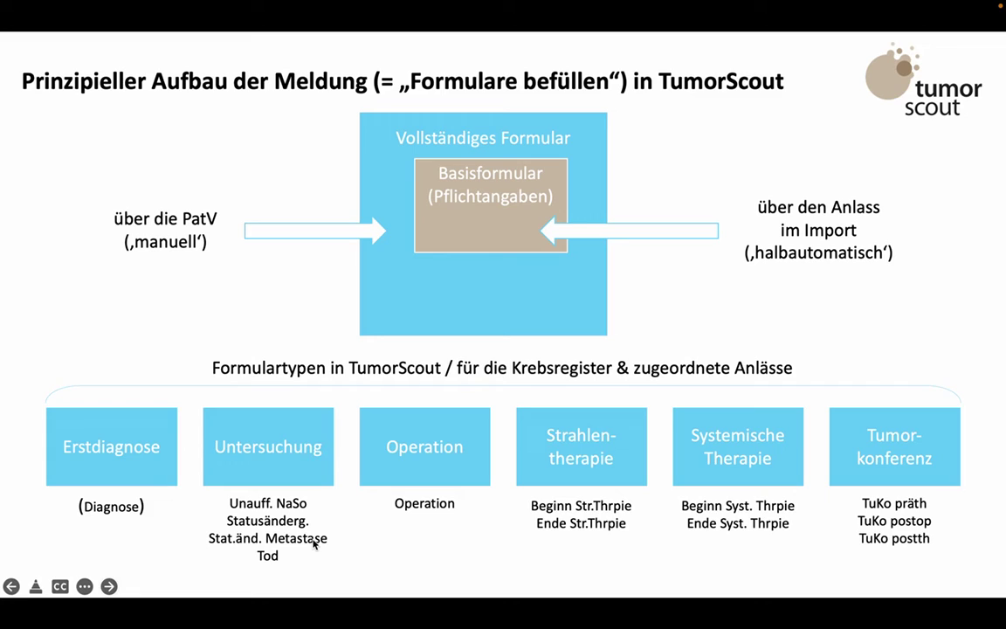
Step: Advance to the 'Viele (vor allem 2) Wege' slide and return to the Urologie import list
click(263, 543)
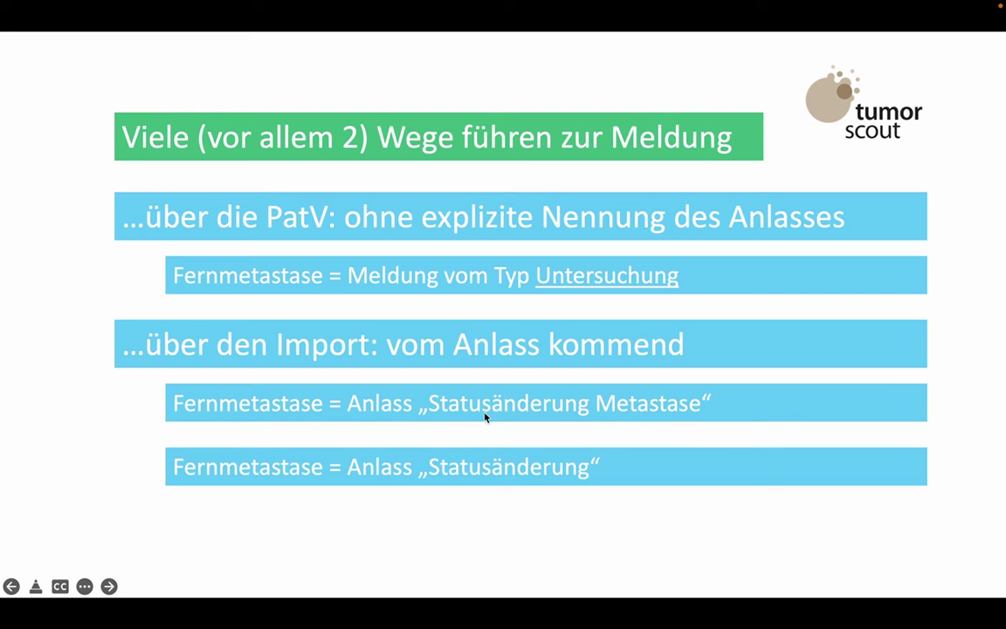
key(super+Tab)
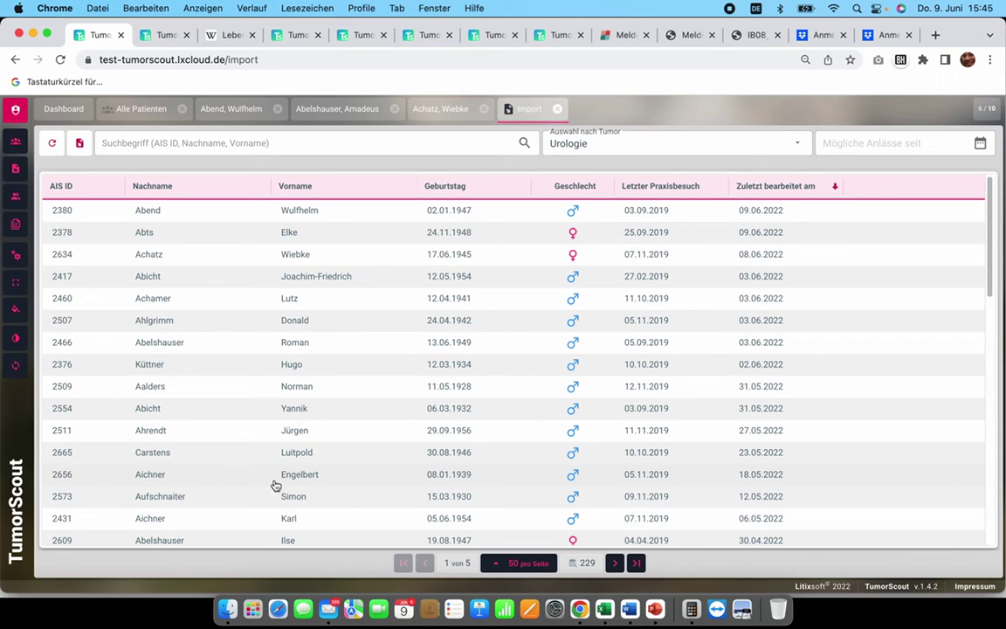
Step: Scroll down the Import table and open the target patient's import record
scroll(216, 414, down, 10)
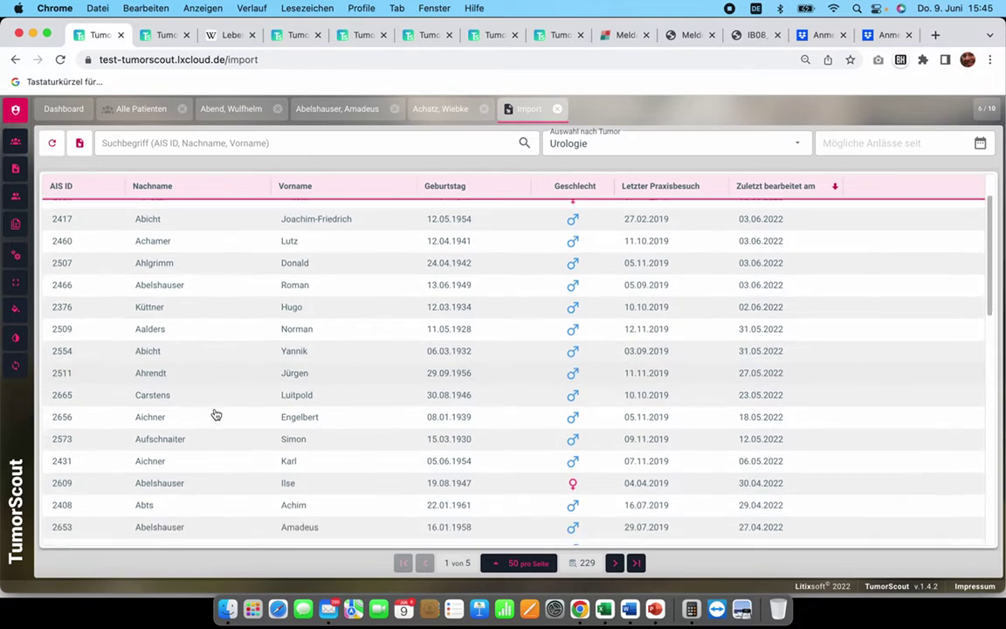
scroll(215, 414, down, 3)
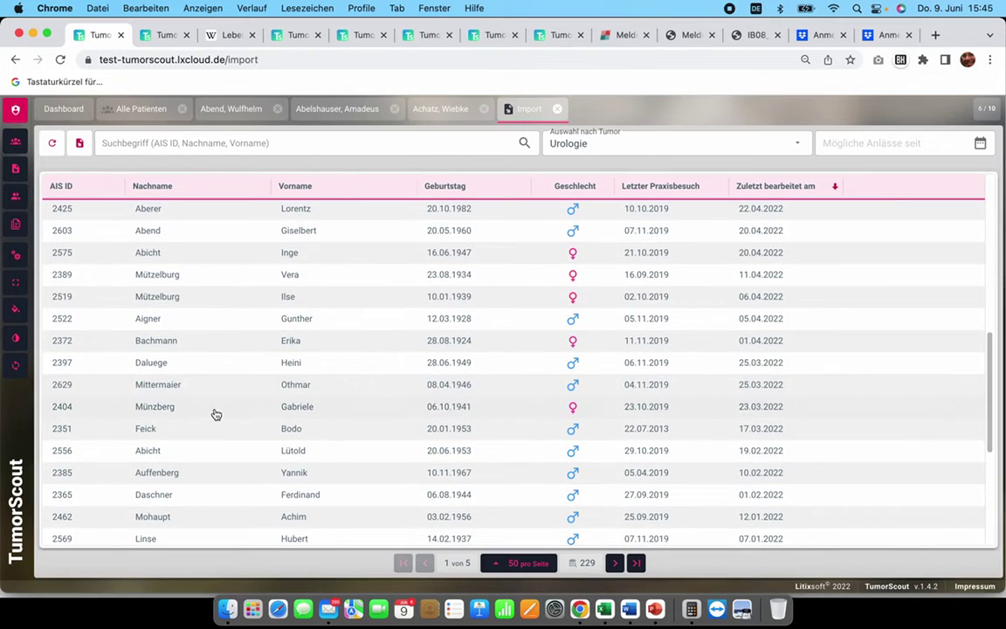
click(192, 469)
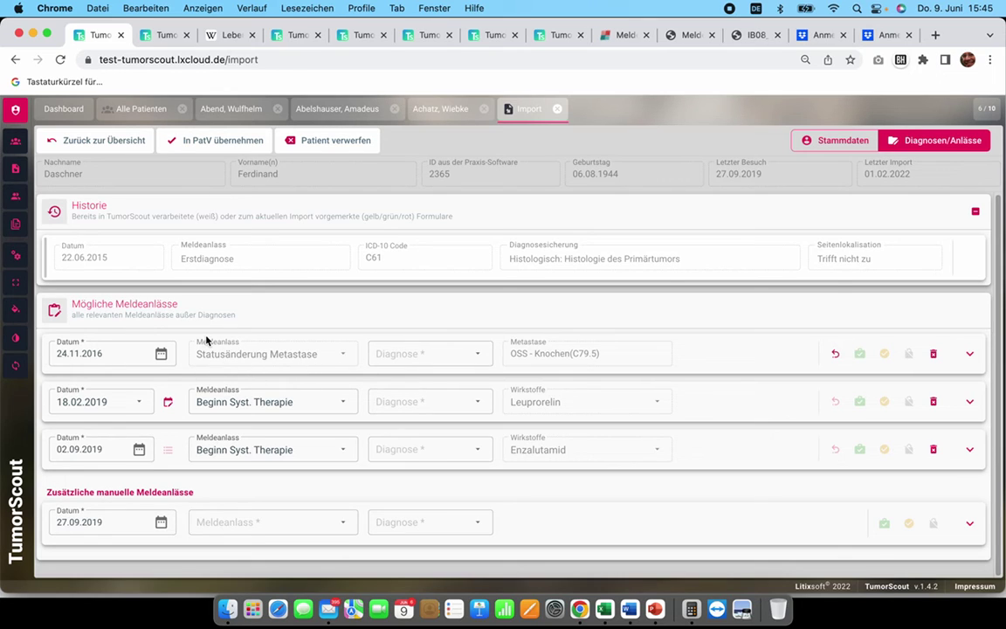
Step: Check the report-paths slide, then return to the record's 24.11.2016 Statusänderung Metastase (OSS - Knochen) event
key(super+Tab)
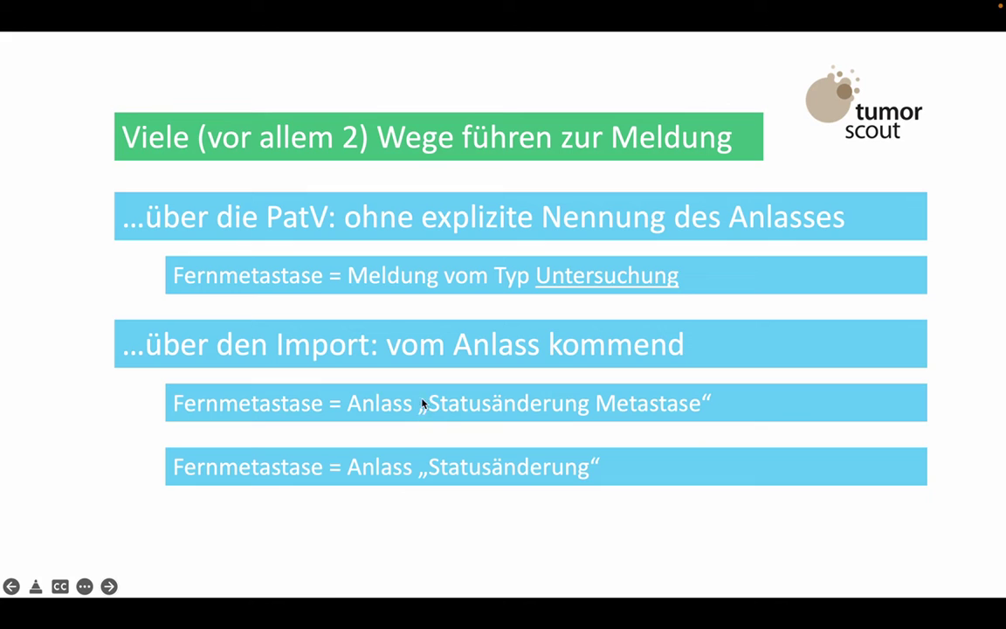
key(super+Tab)
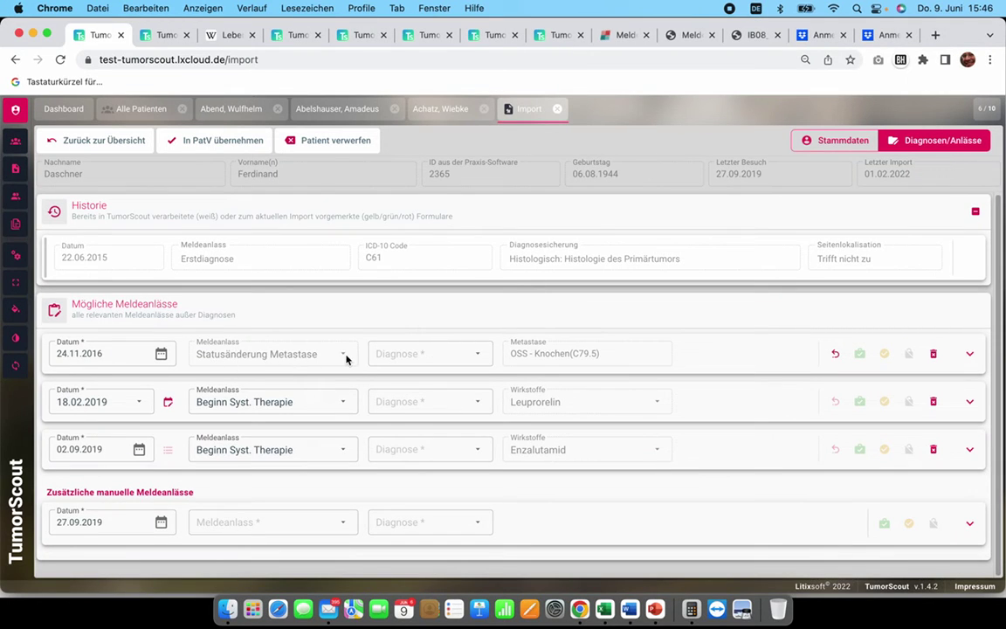
click(312, 352)
Step: Link the 24.11.2016 OSS - Knochen metastasis event to C61 (22.06.2015) and expand its details
click(446, 359)
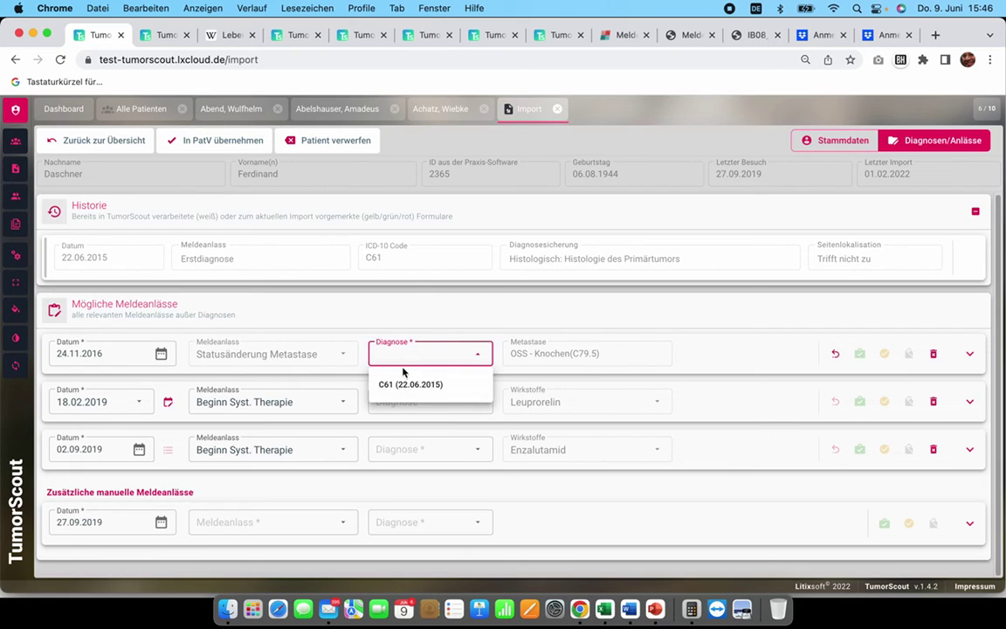
click(402, 384)
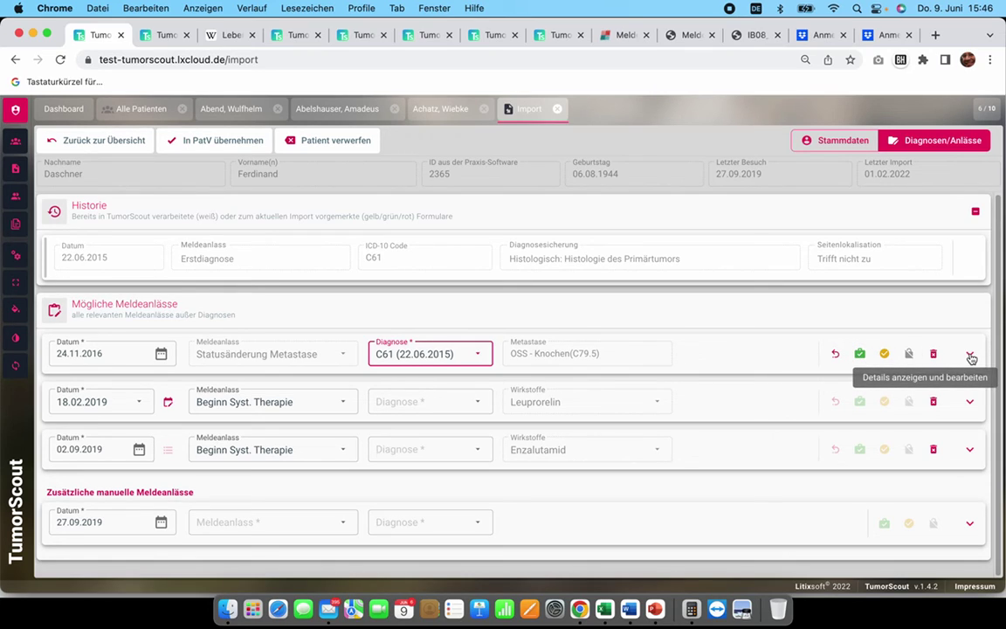
click(969, 354)
Step: Review the prefilled progression status, bone metastasis and cM1 staging in the expanded metastasis form
scroll(597, 353, down, 1)
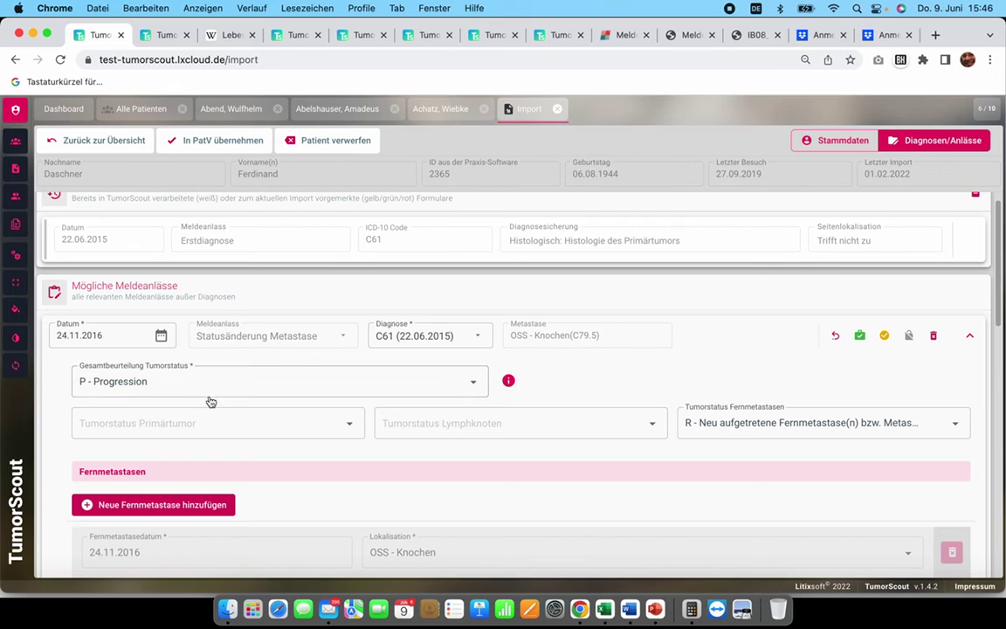
scroll(231, 396, down, 3)
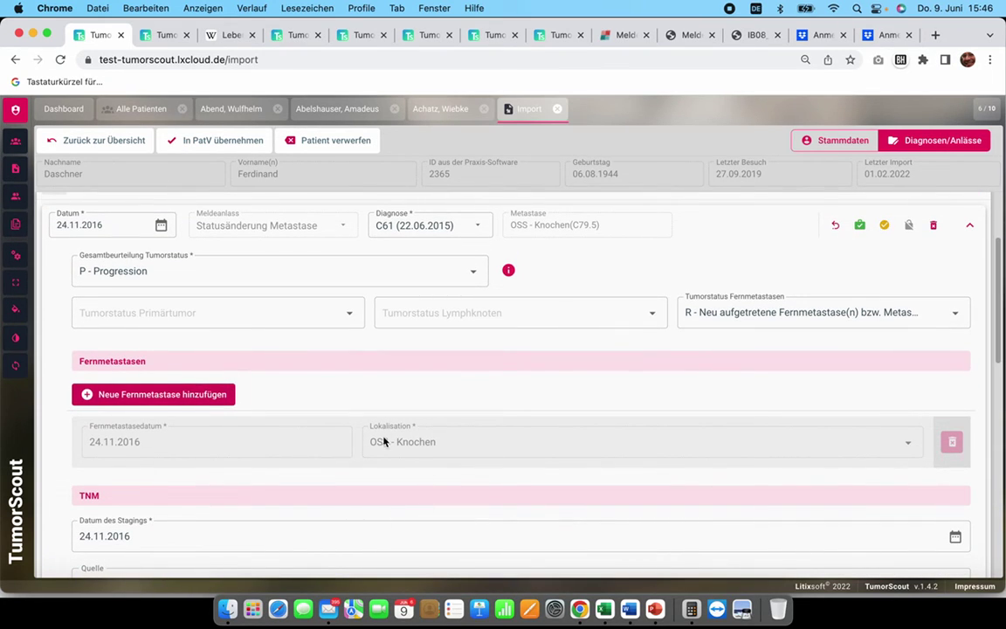
scroll(384, 447, down, 3)
scroll(385, 447, up, 3)
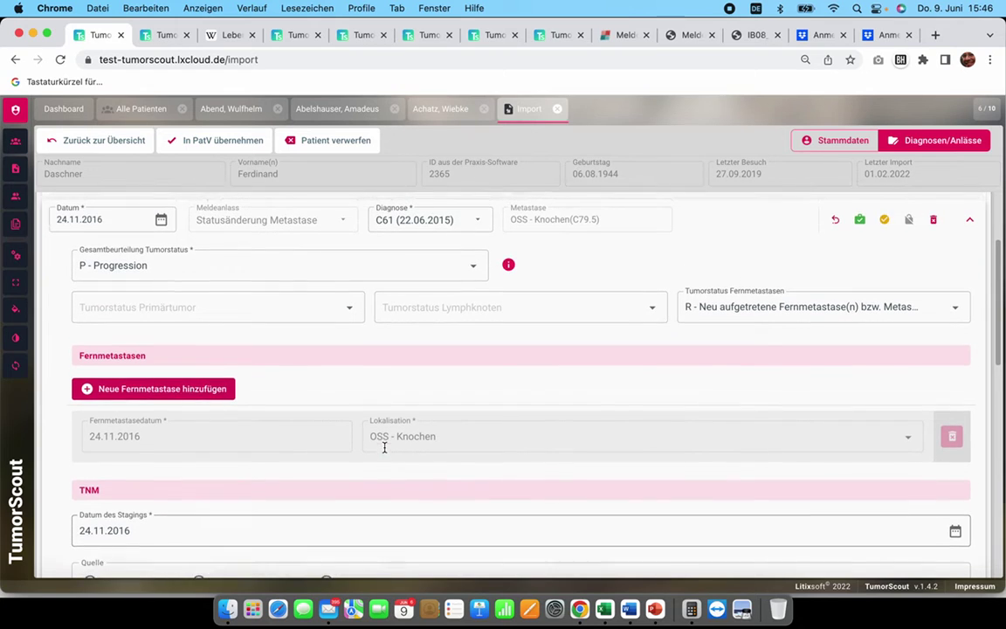
scroll(417, 431, down, 4)
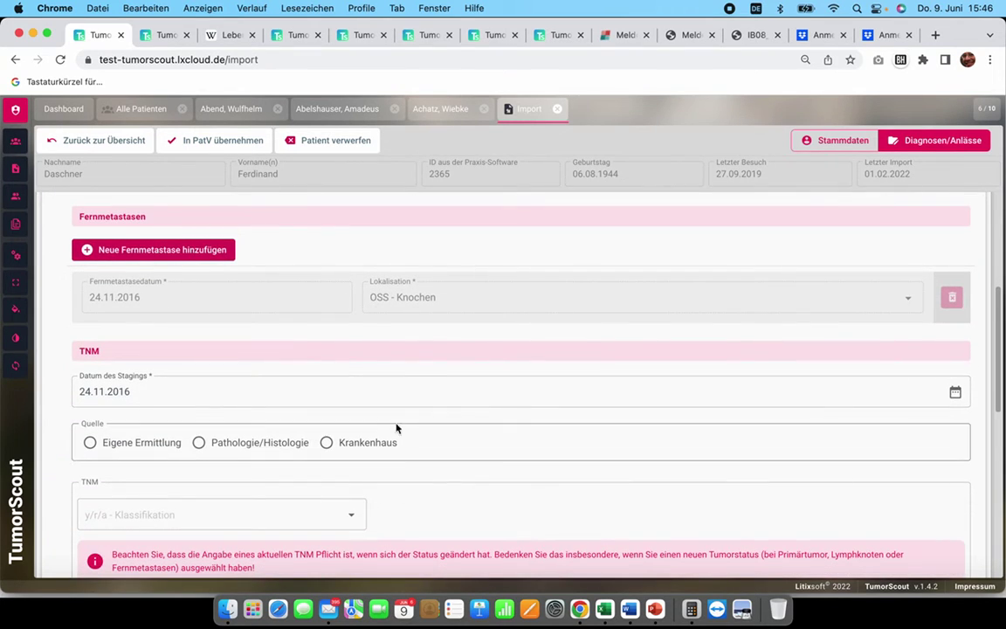
scroll(174, 386, down, 8)
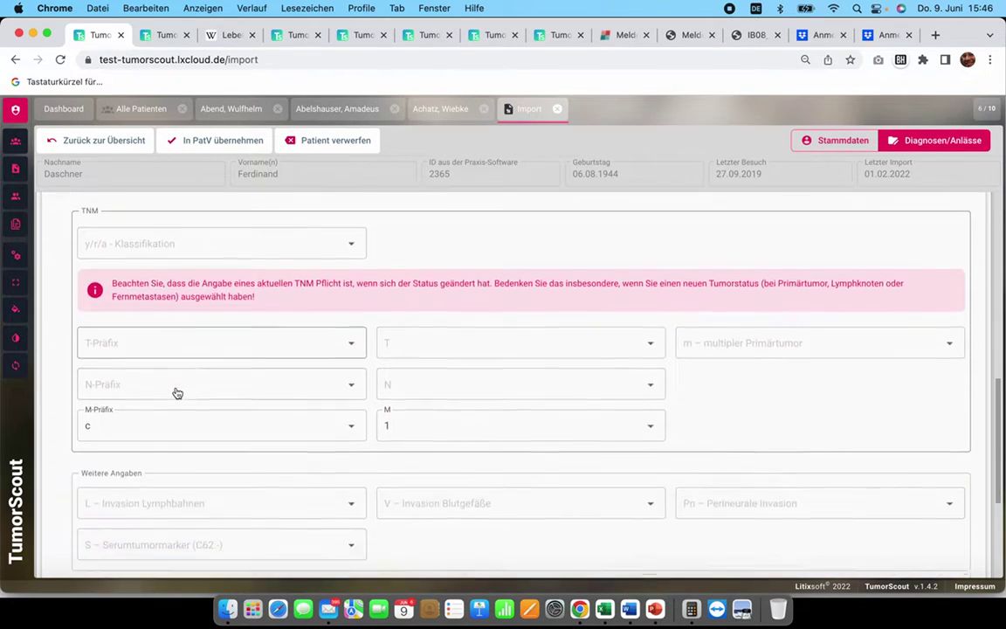
scroll(178, 393, down, 1)
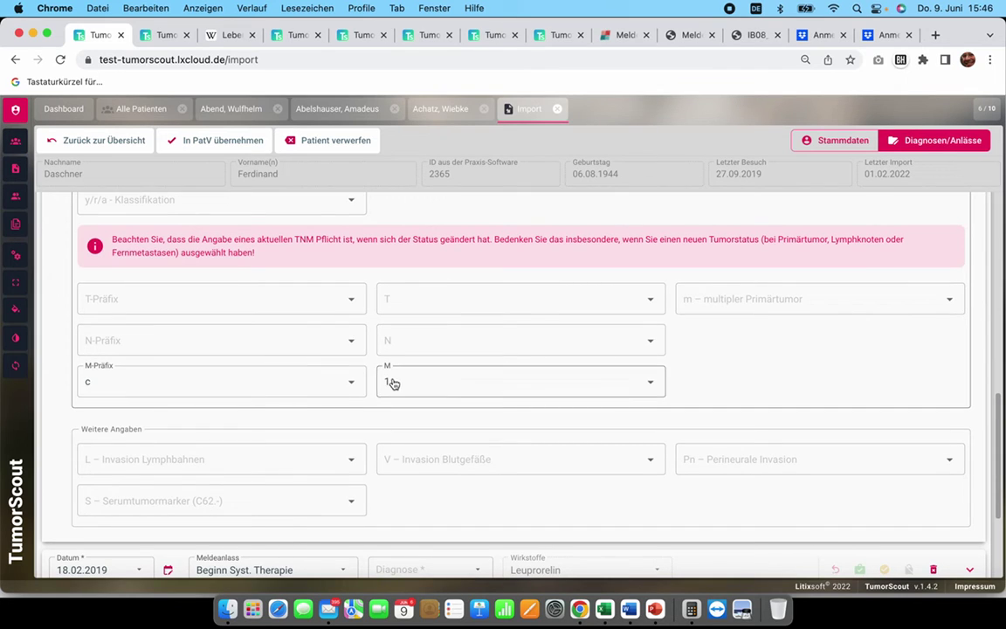
scroll(416, 393, down, 2)
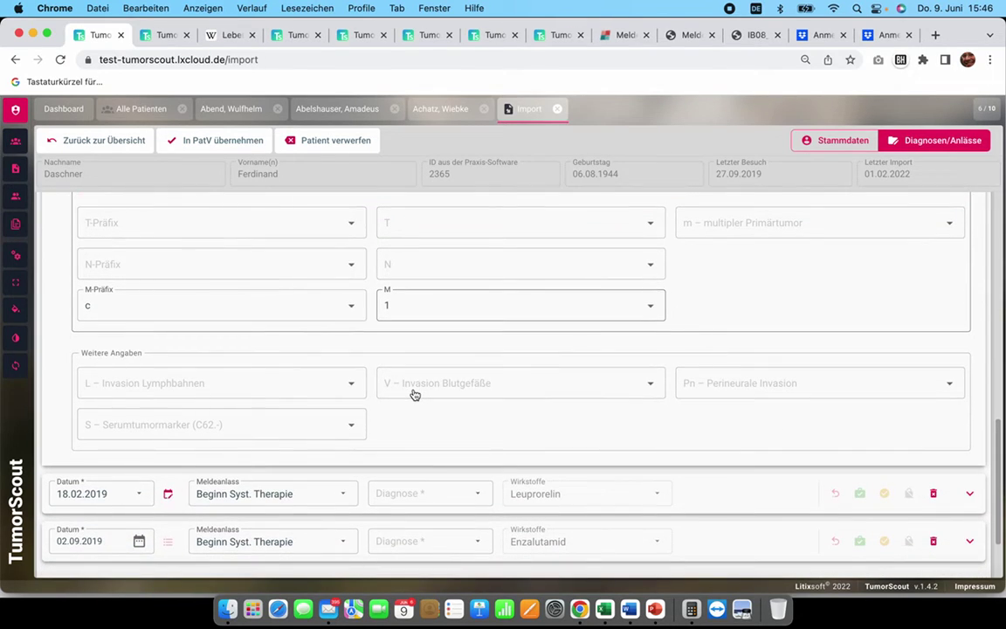
Step: Scroll back up the form, then return to the 'Prinzipieller Aufbau der Meldung' slide in PowerPoint
scroll(380, 450, up, 1)
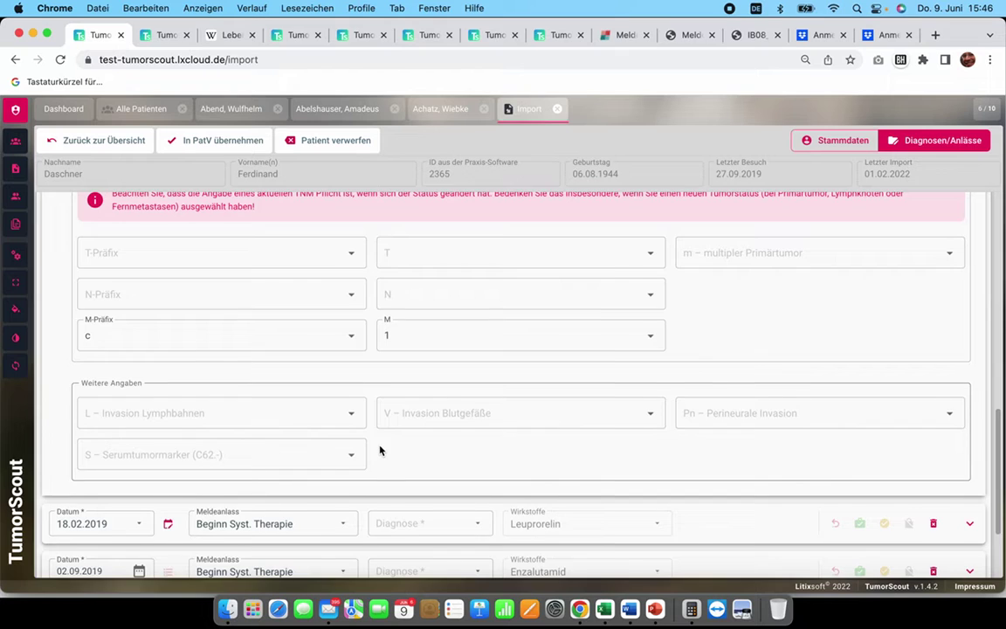
scroll(364, 398, up, 3)
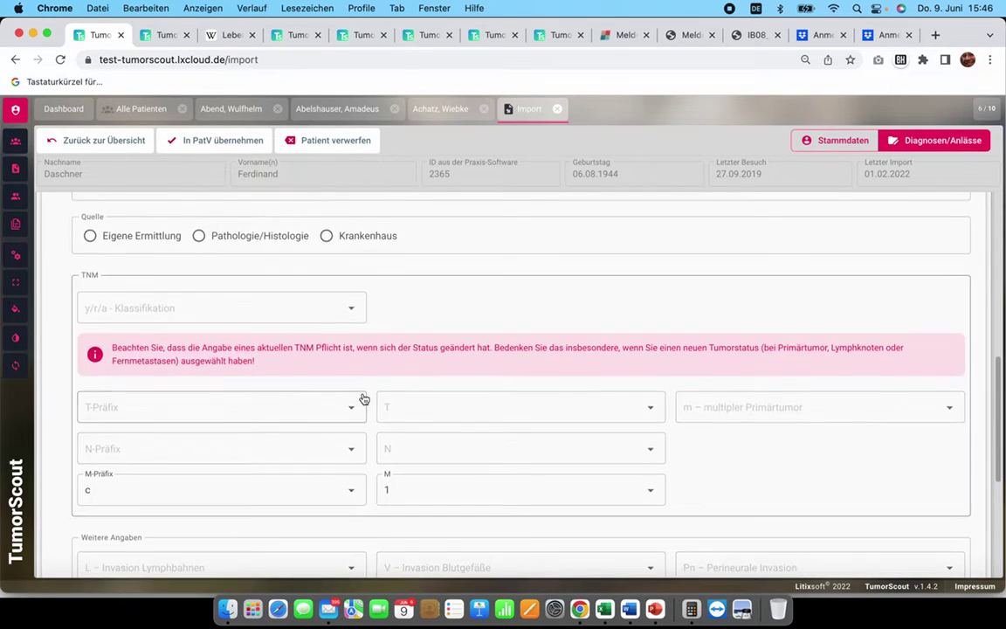
scroll(364, 398, up, 8)
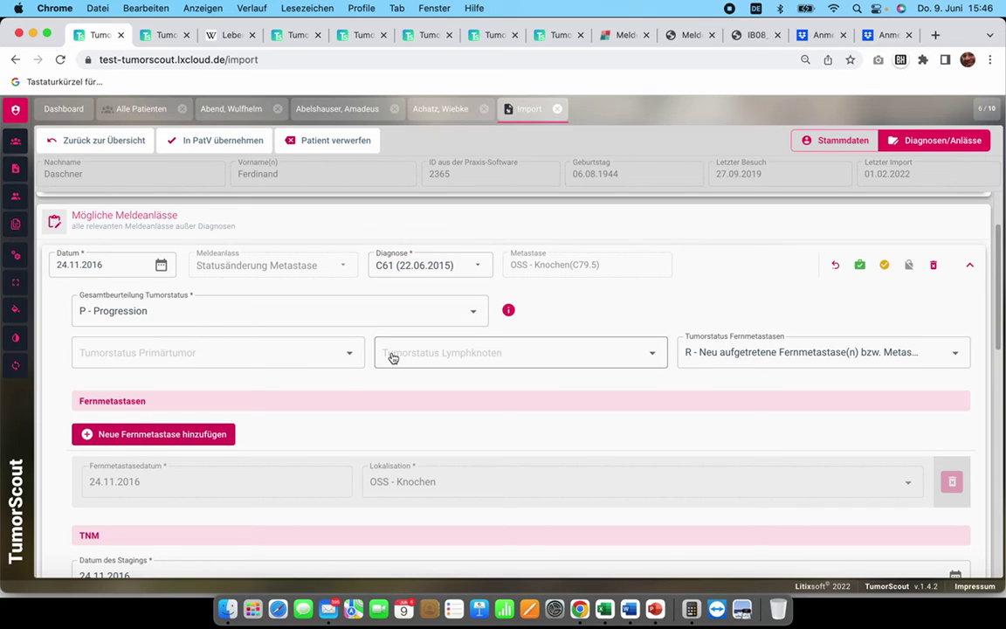
key(super+Tab)
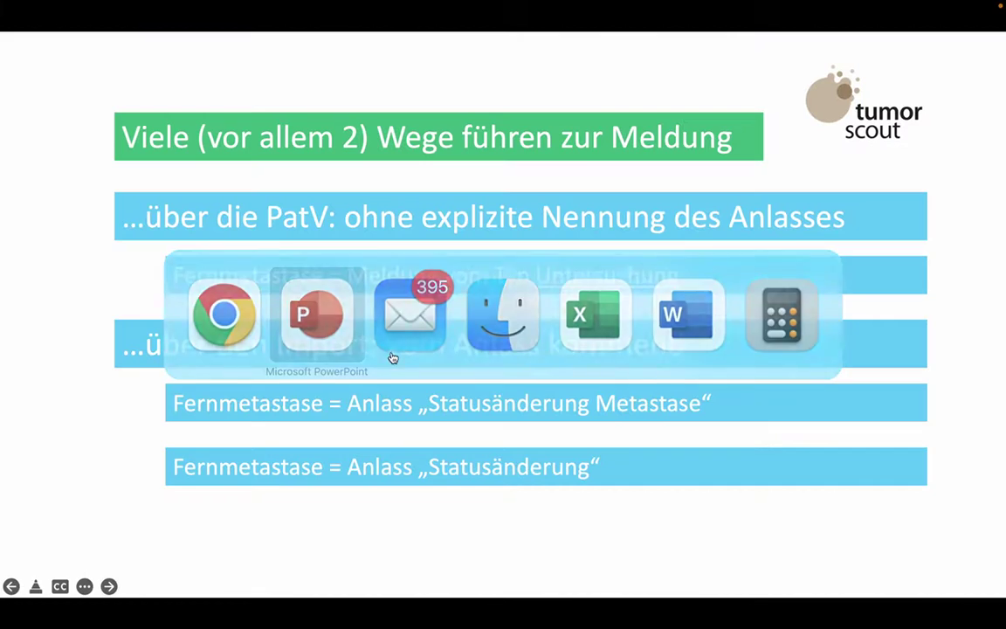
key(Right)
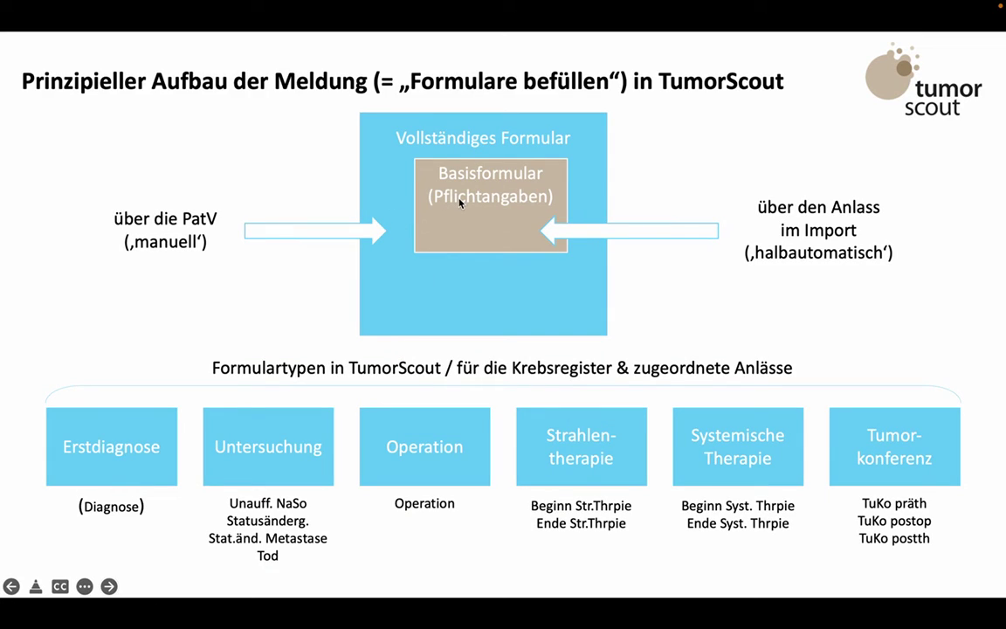
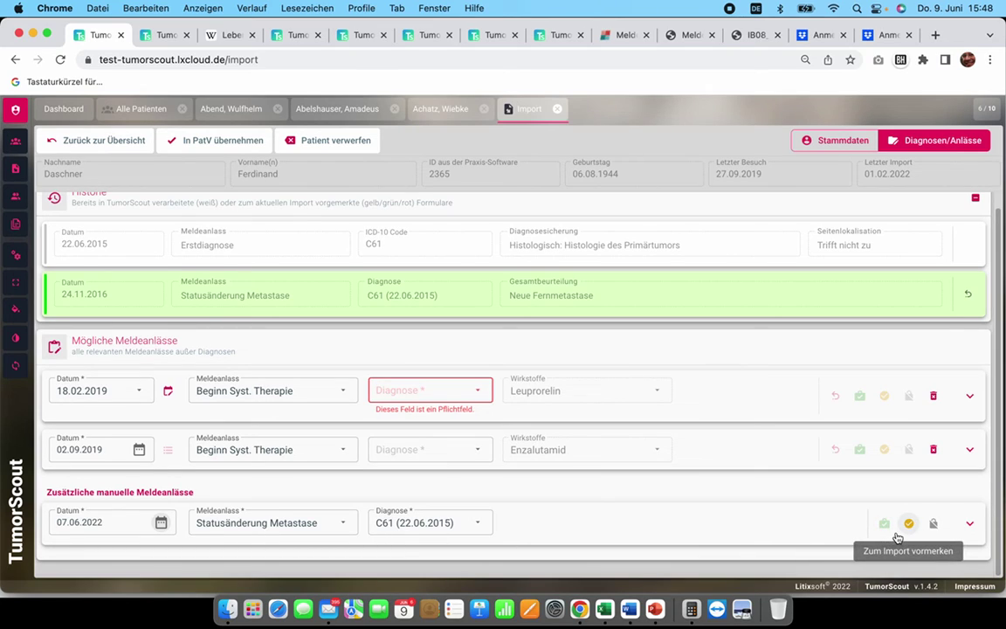
Step: Expand the manual status-change report and set Fernmetastasen Lokalisation to HEP - Leber
click(969, 524)
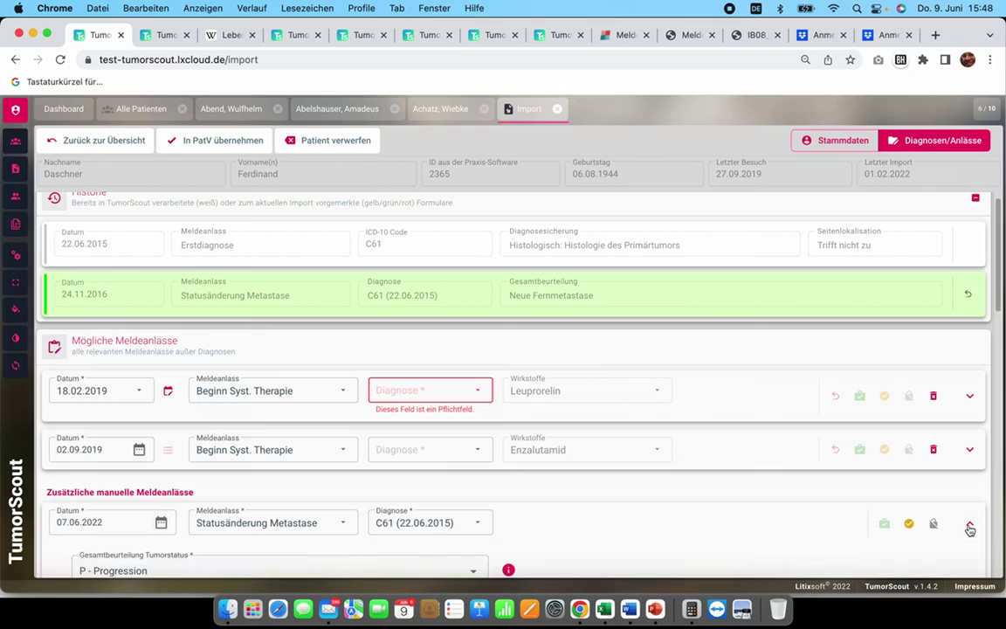
scroll(834, 487, down, 4)
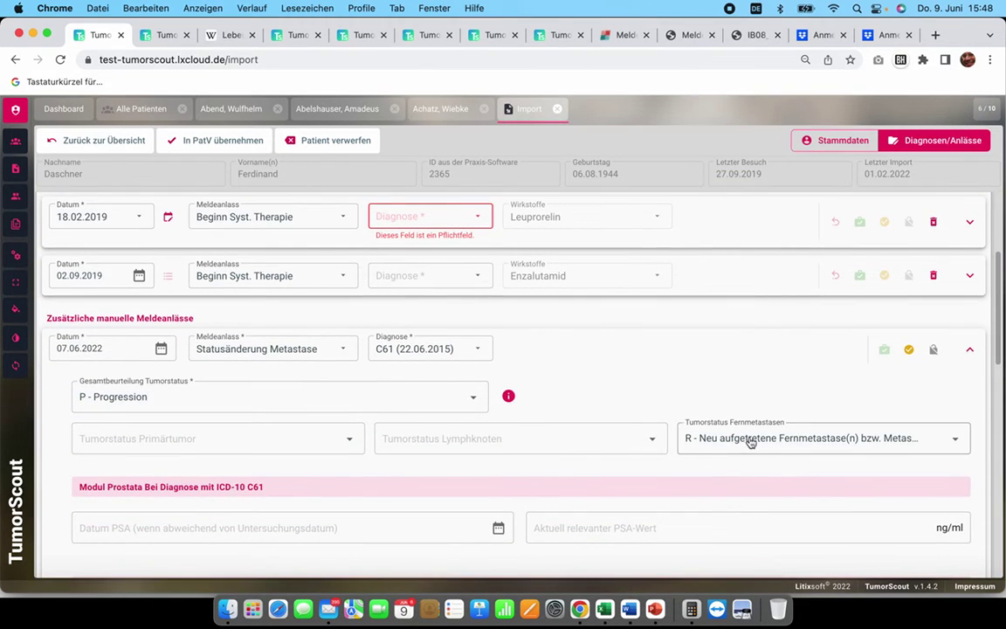
scroll(681, 442, down, 3)
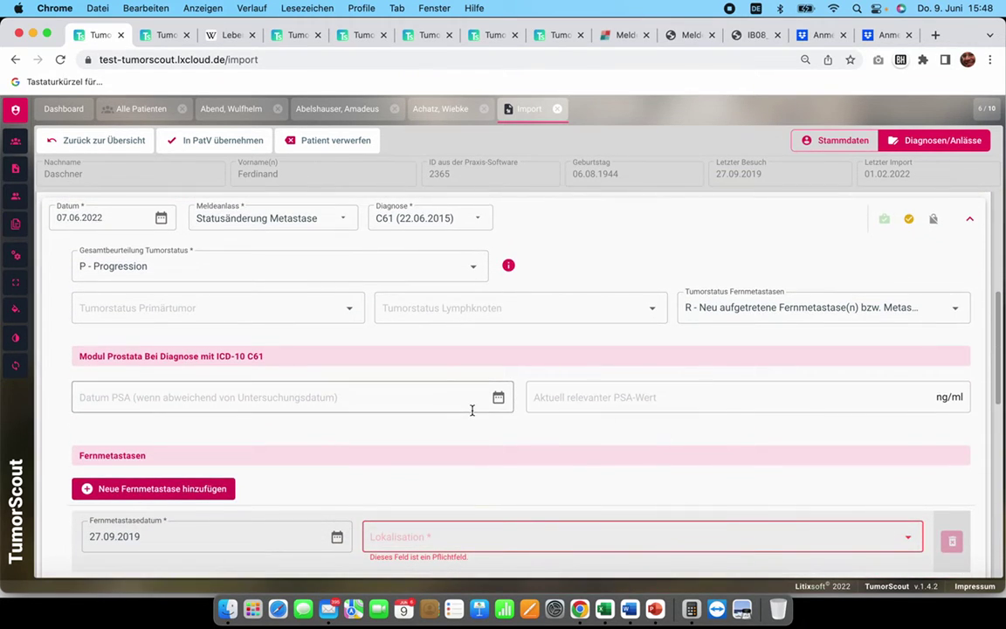
scroll(471, 410, down, 3)
scroll(472, 415, down, 2)
scroll(494, 388, up, 3)
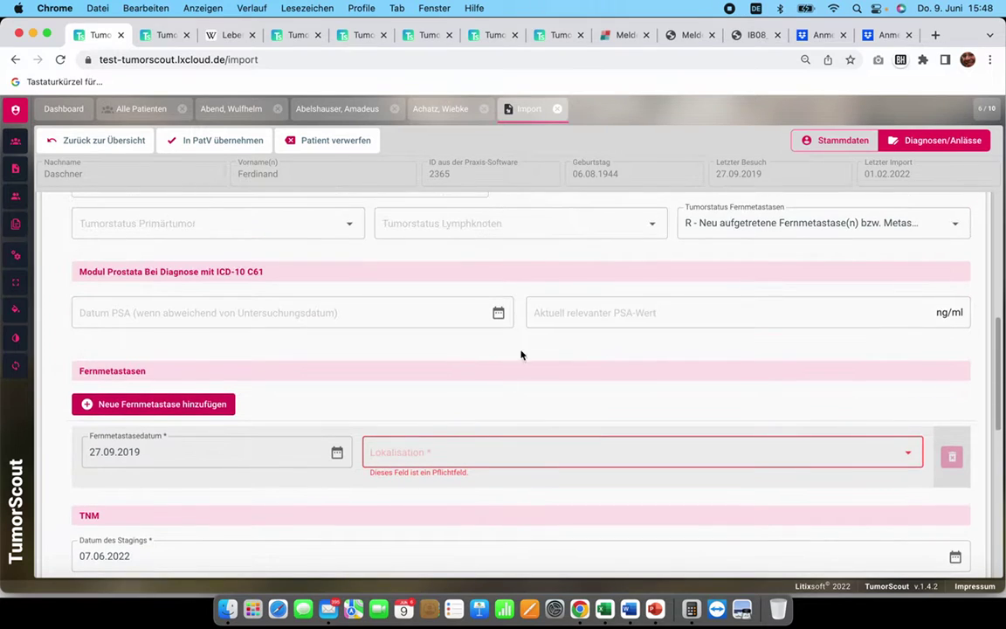
scroll(530, 369, down, 3)
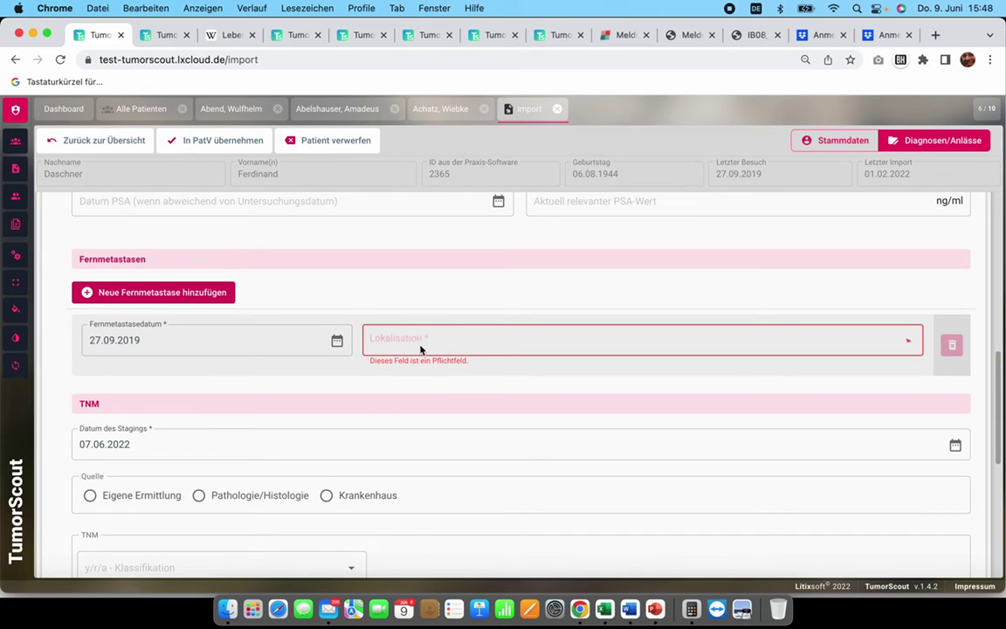
click(421, 348)
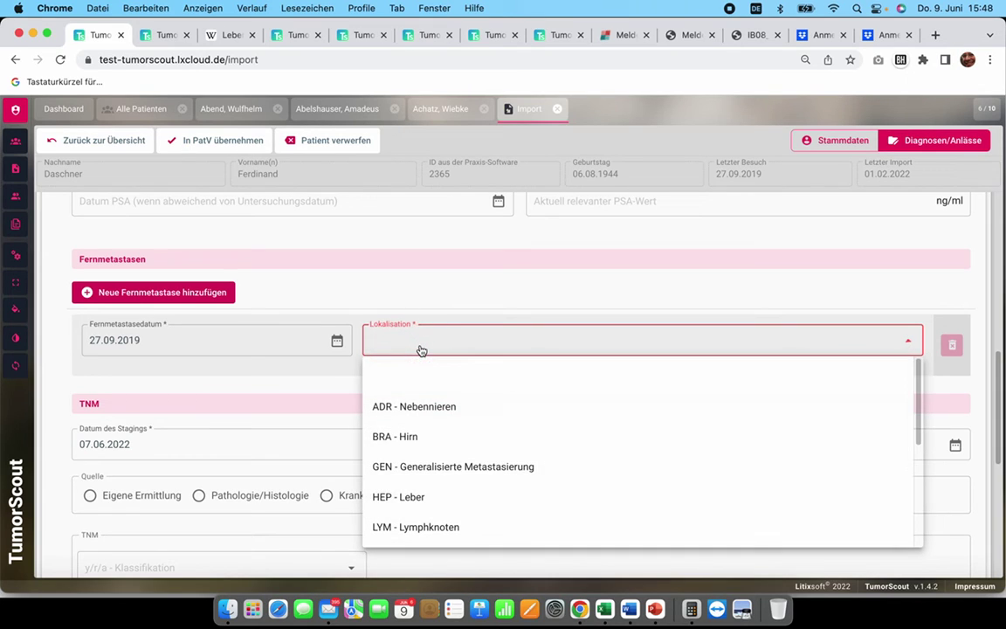
click(413, 497)
Step: Set the report's M category to 1
scroll(393, 454, down, 4)
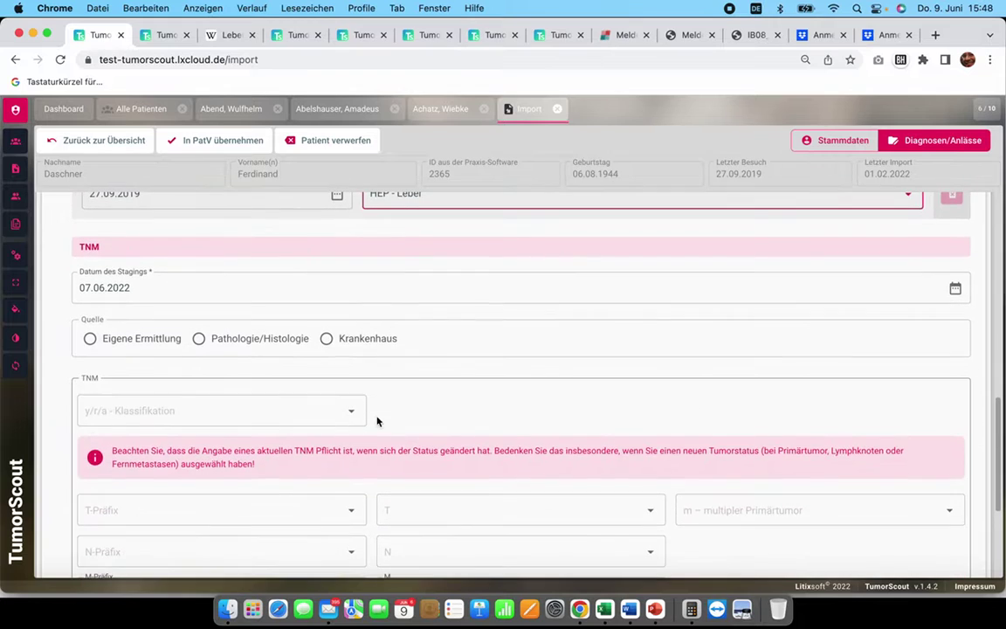
scroll(243, 401, down, 4)
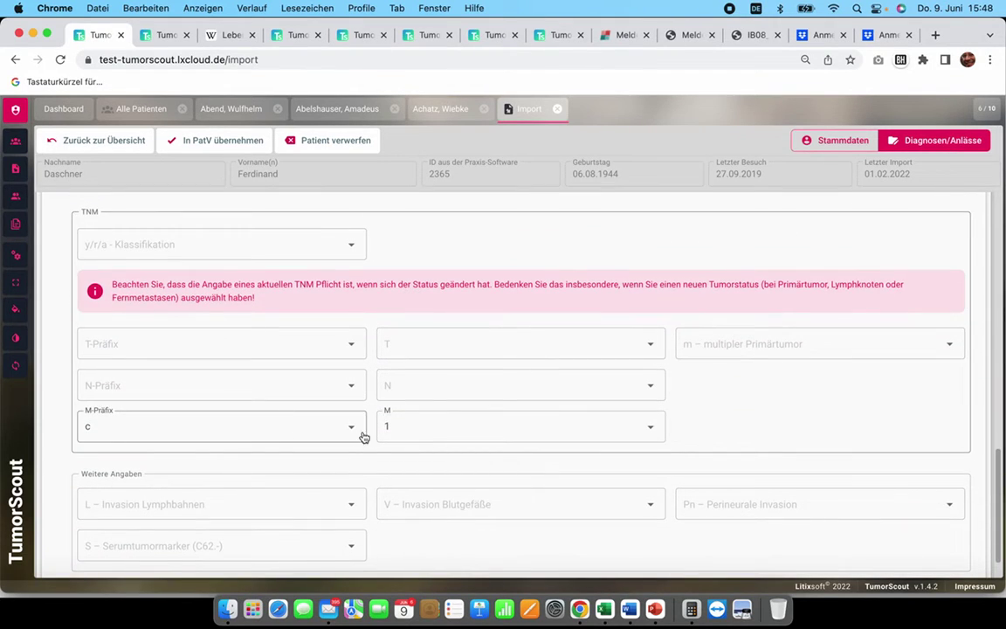
click(441, 425)
scroll(442, 468, down, 3)
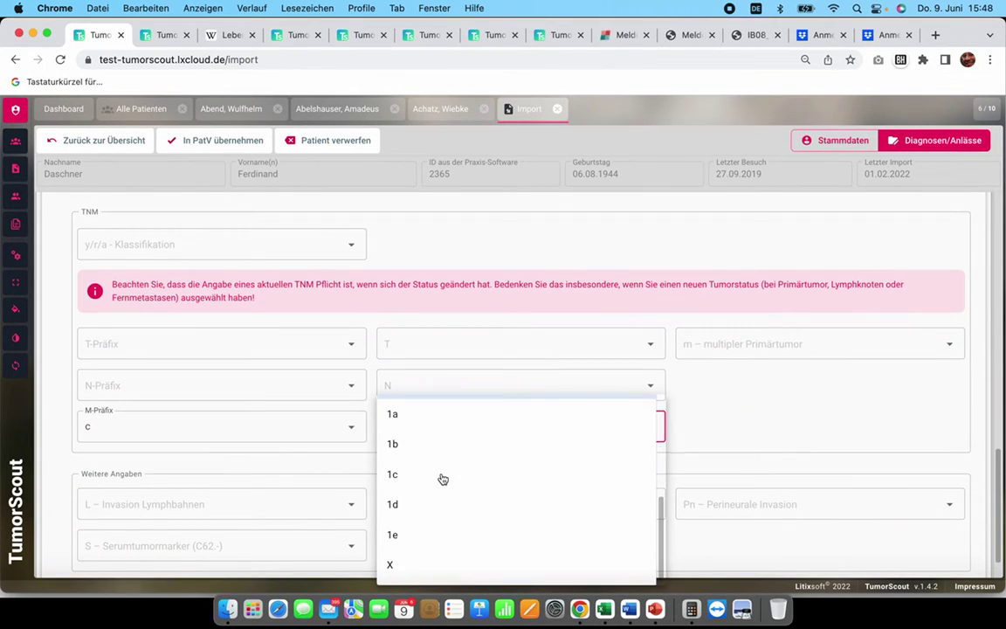
scroll(443, 479, up, 3)
click(443, 477)
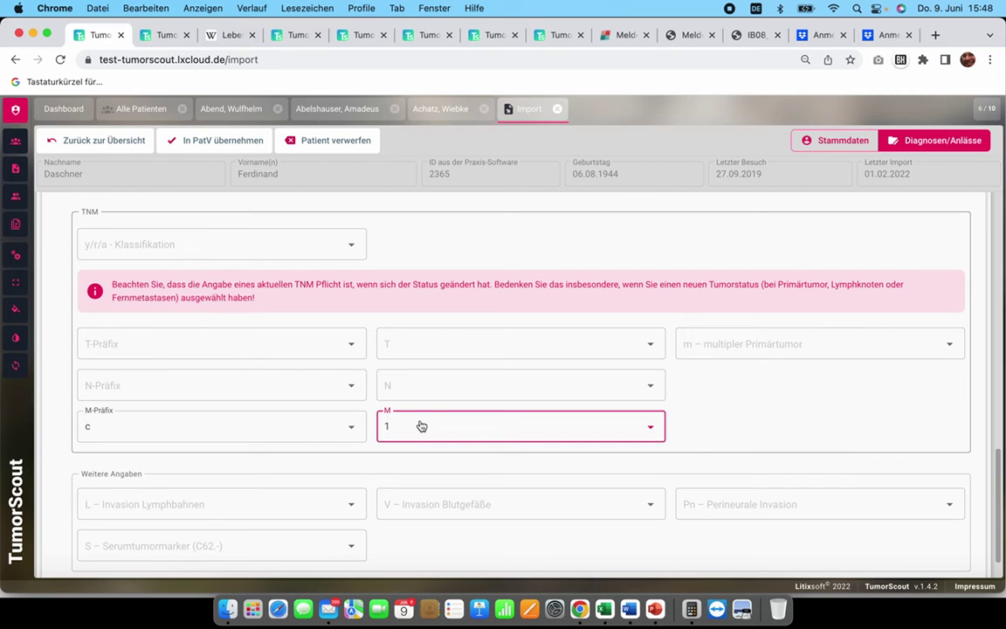
Step: Mark the status-change report for import so it moves into the history
scroll(373, 386, down, 1)
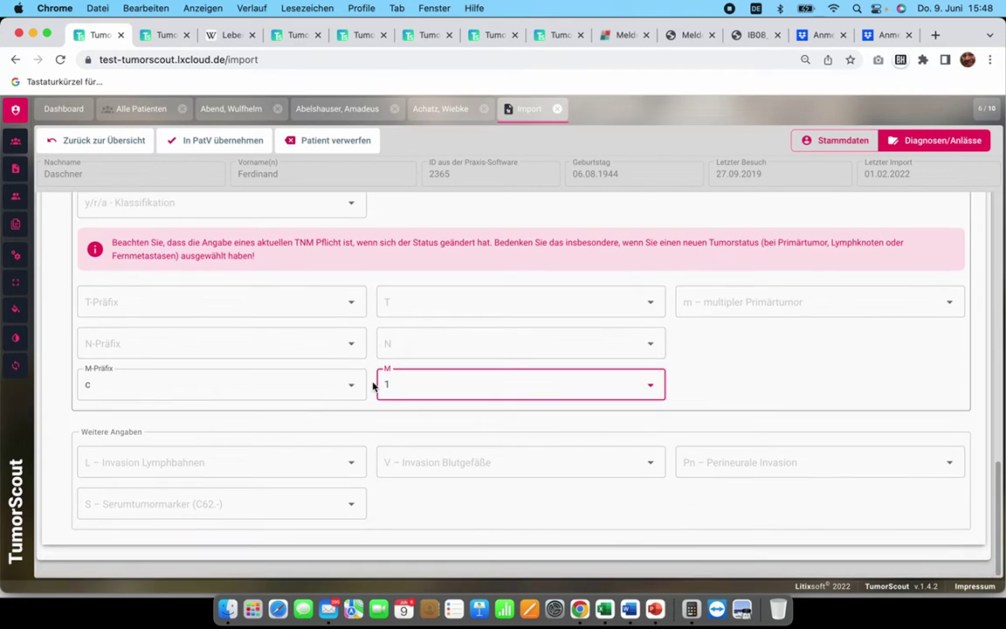
scroll(373, 386, up, 9)
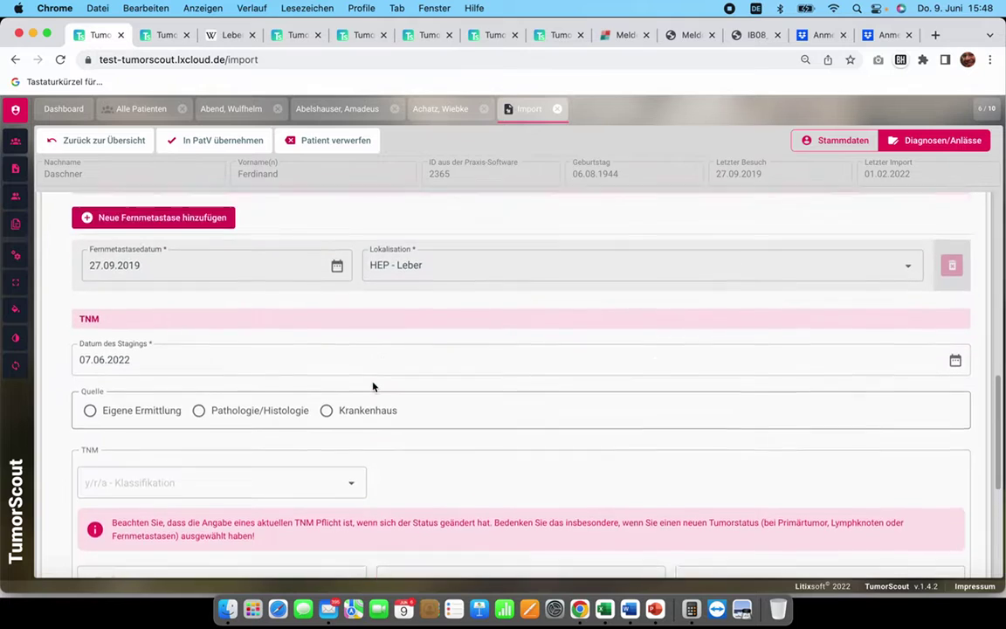
scroll(373, 386, up, 4)
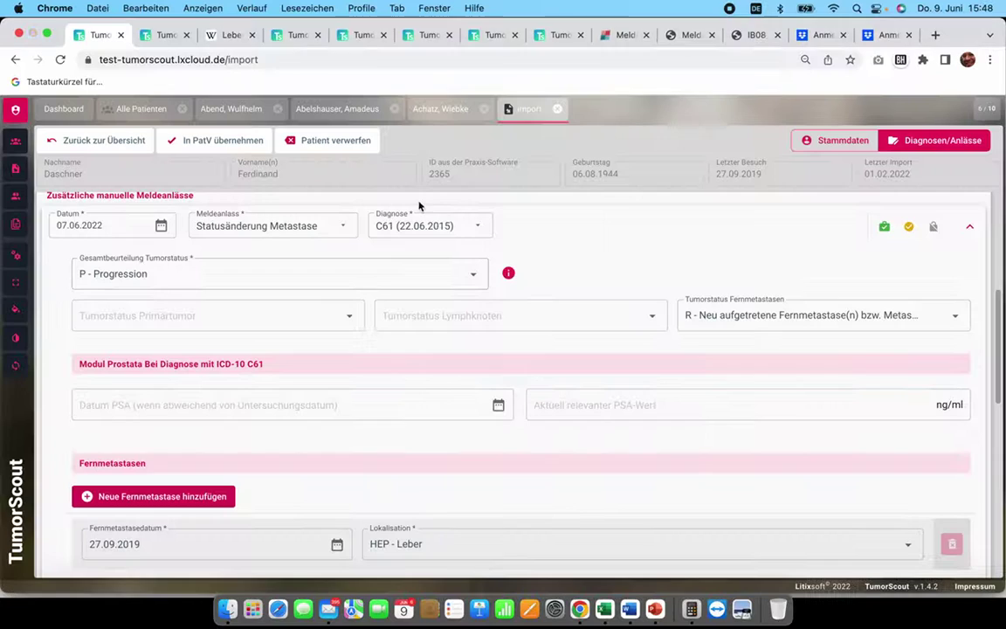
scroll(299, 479, up, 2)
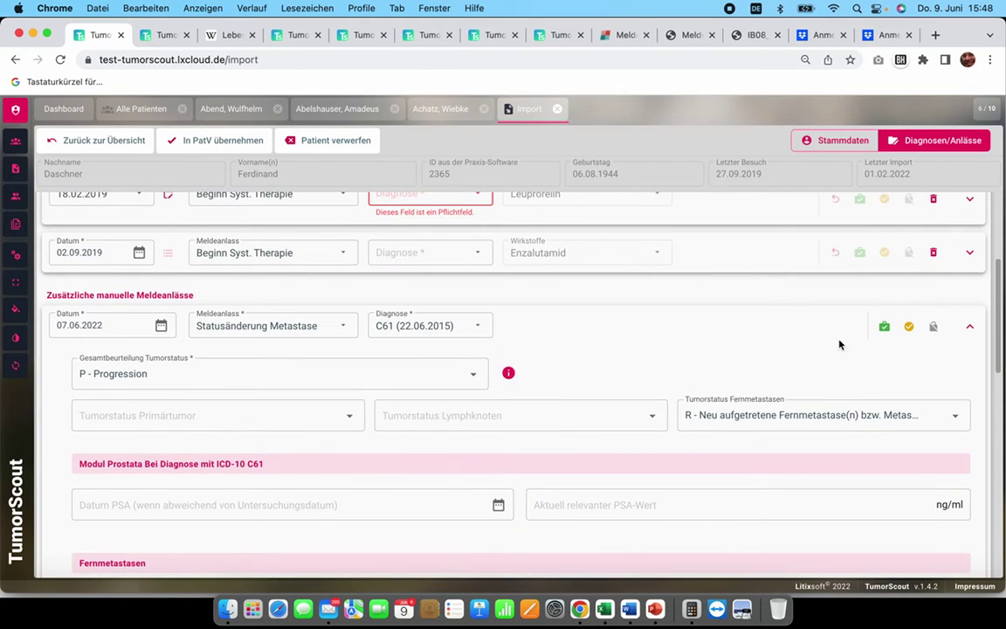
click(885, 325)
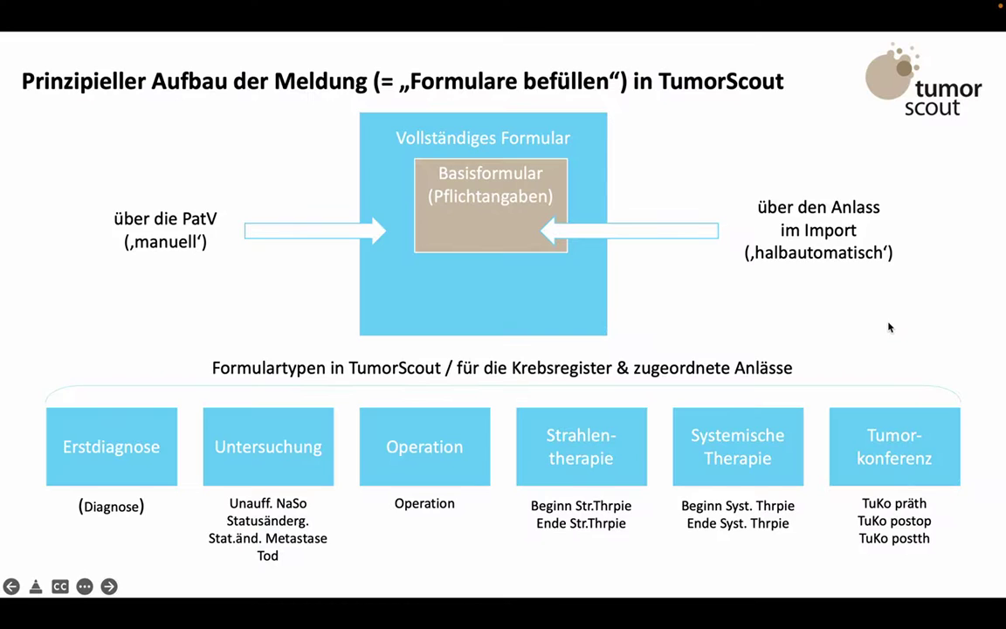
Step: Advance to the slide on the two ways of reporting, then return to the TumorScout import page
key(Right)
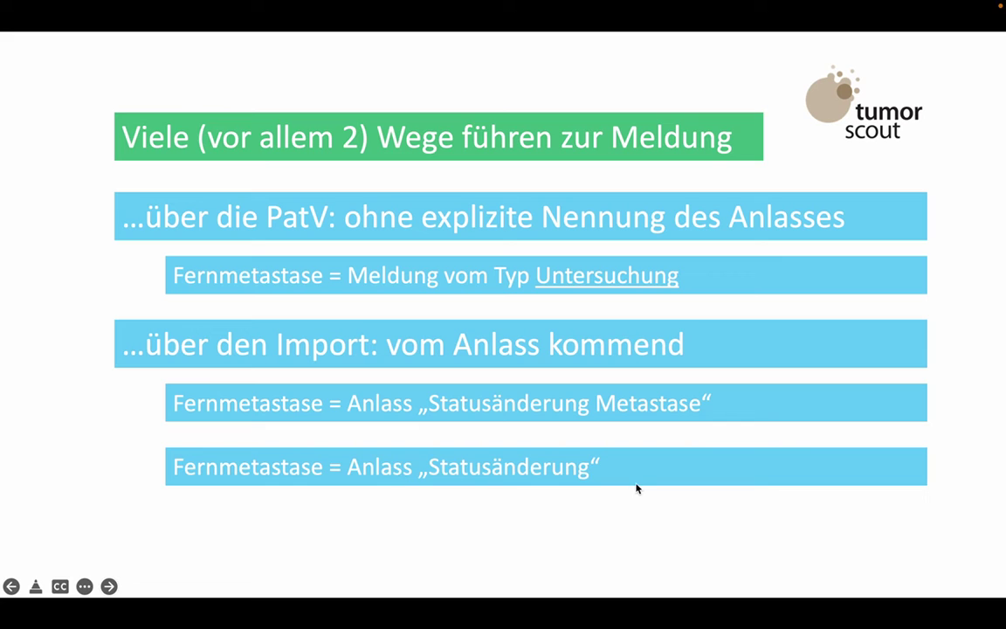
key(super+Tab)
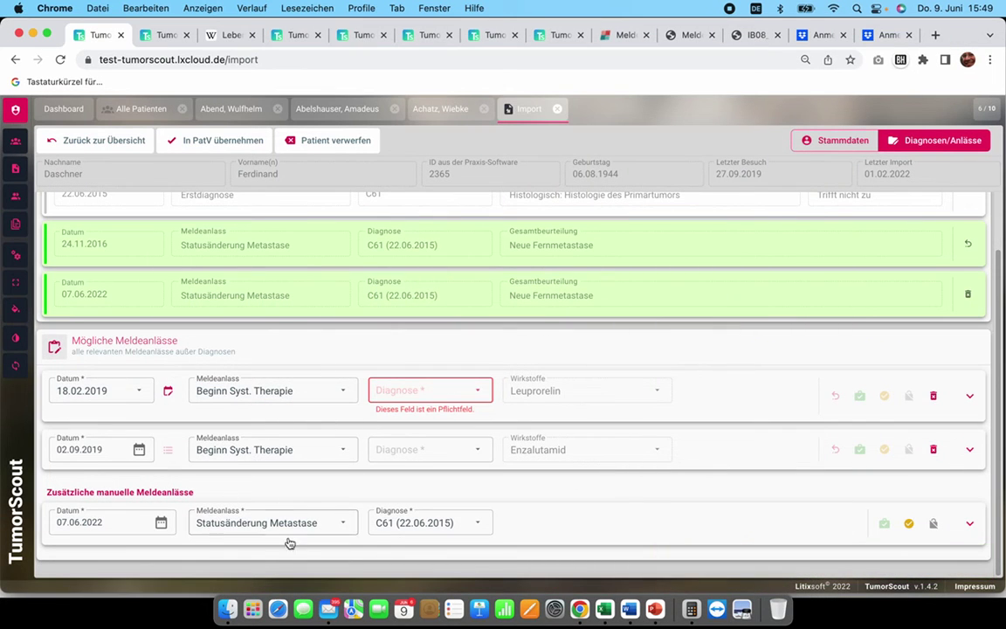
Step: Set the manual report's Meldeanlass to Statusänderung dated 08.06.2022 and expand its detail form
click(321, 521)
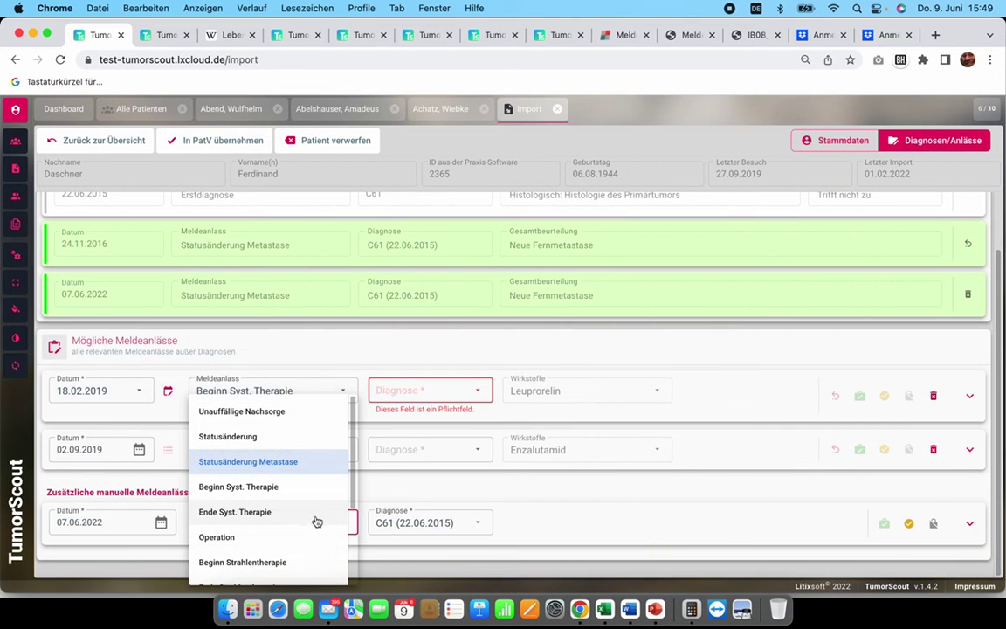
click(233, 443)
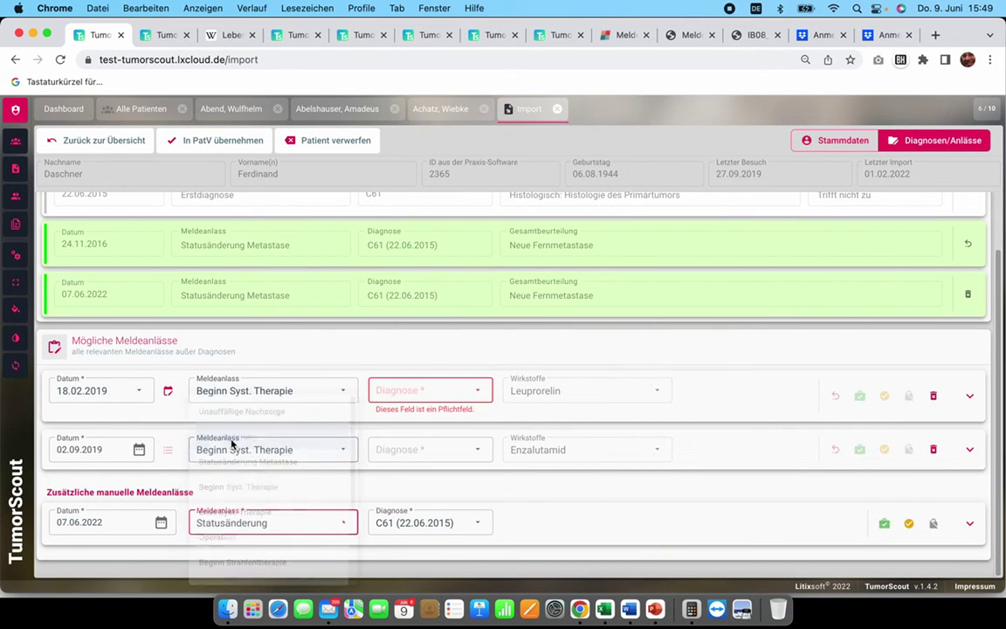
click(64, 521)
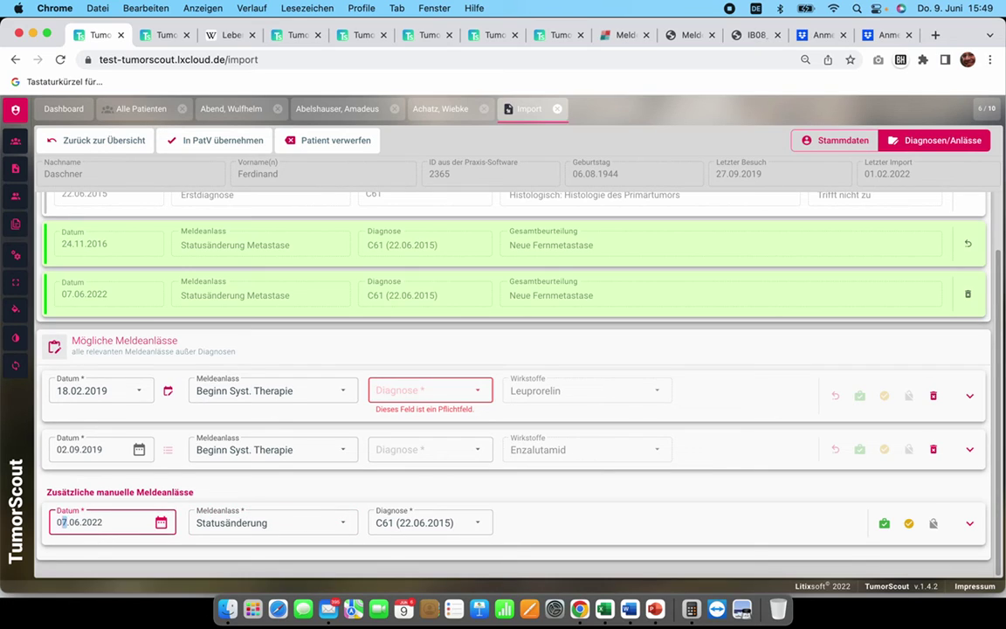
click(105, 329)
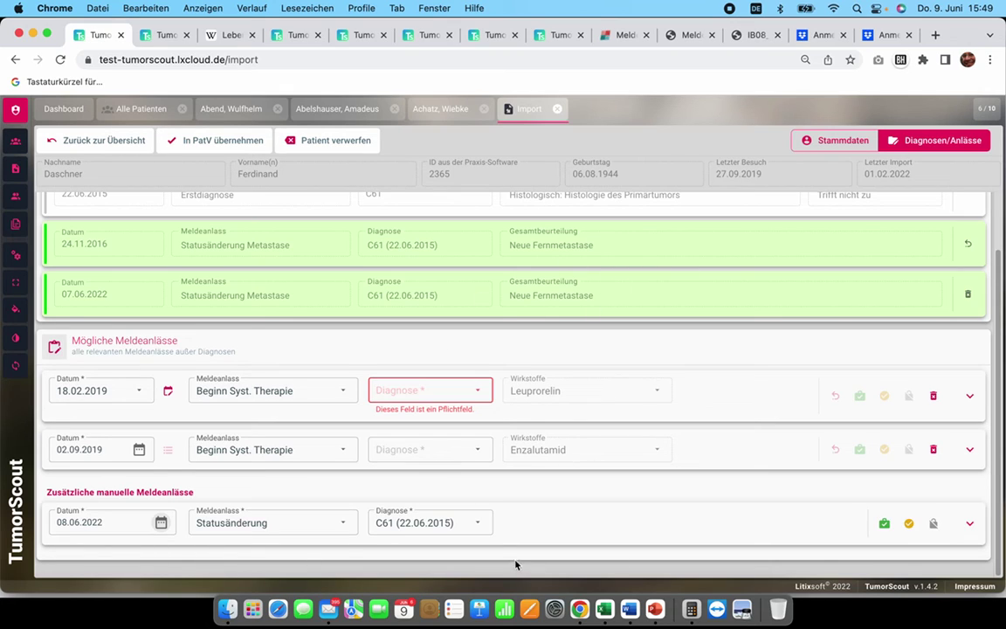
click(970, 525)
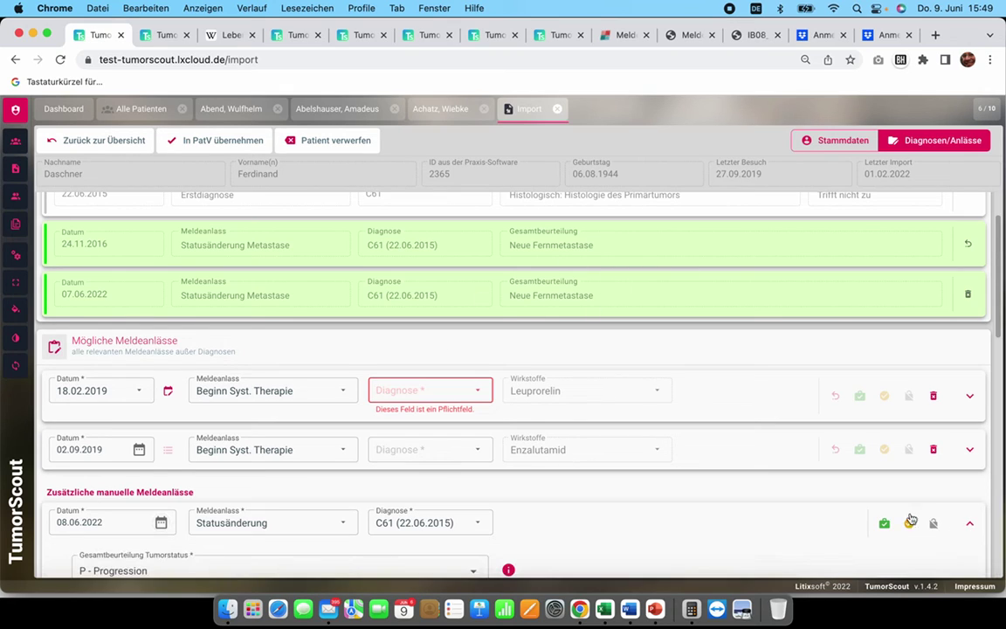
scroll(735, 451, down, 10)
scroll(735, 452, up, 5)
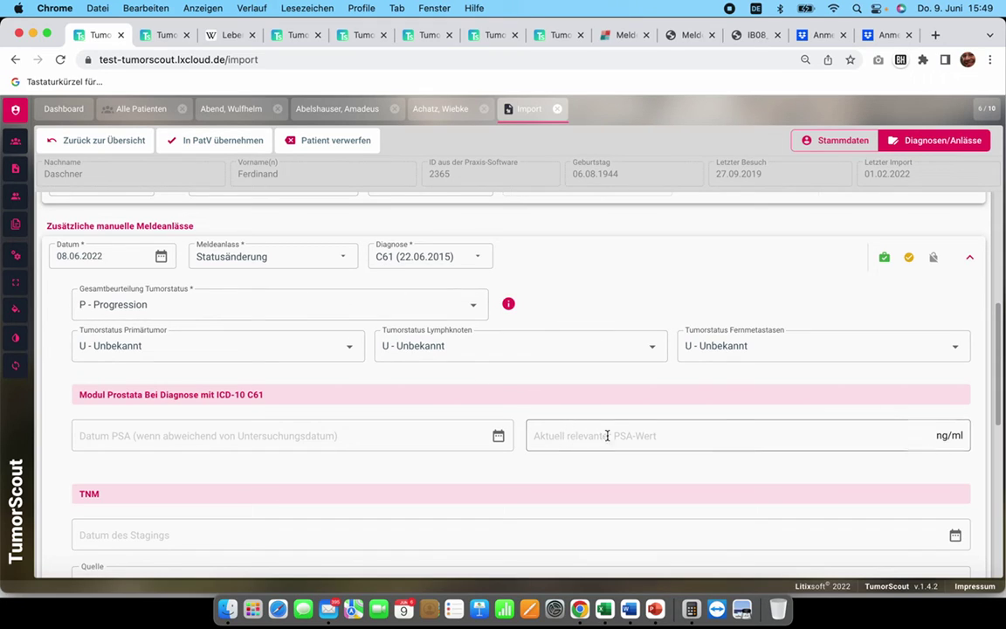
scroll(590, 347, down, 10)
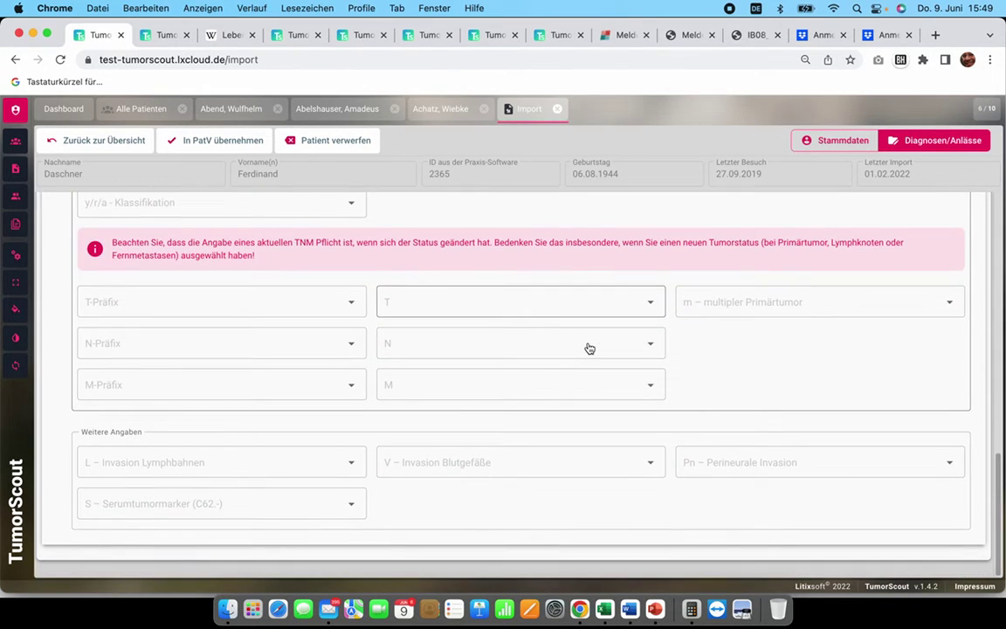
scroll(589, 348, up, 8)
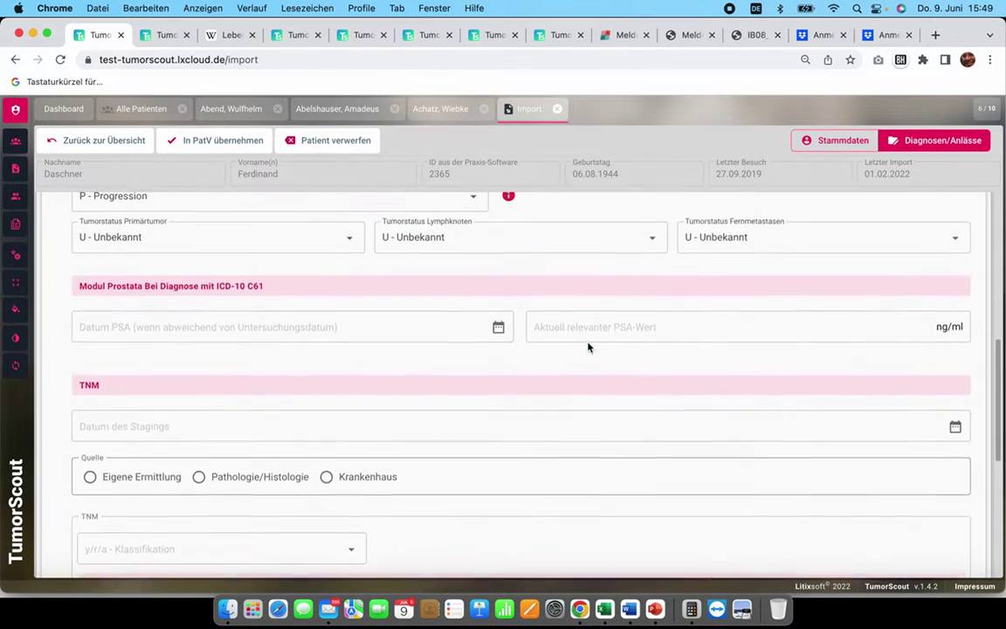
scroll(588, 346, up, 3)
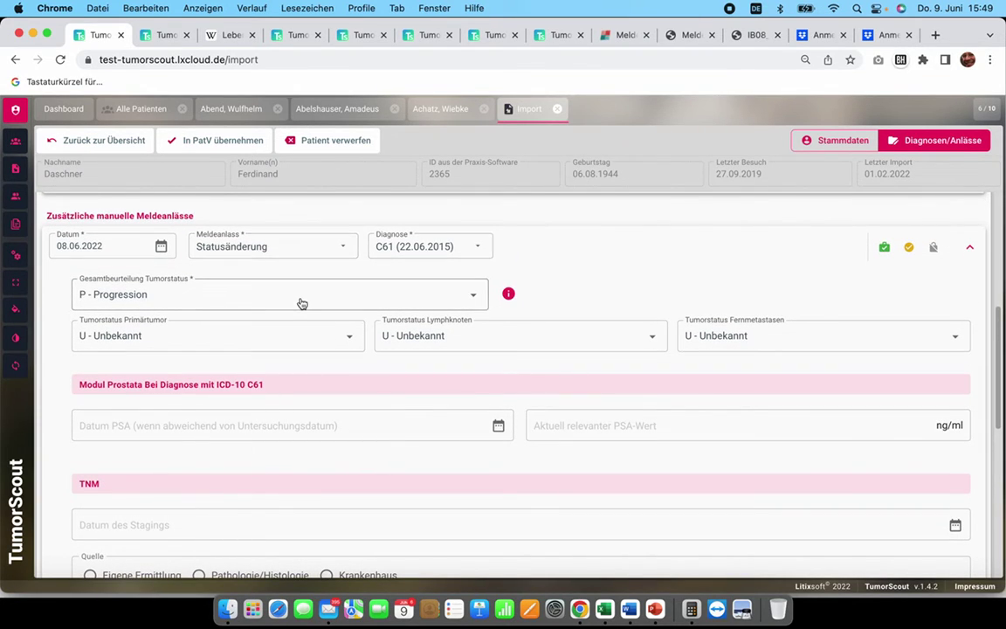
key(super+Tab)
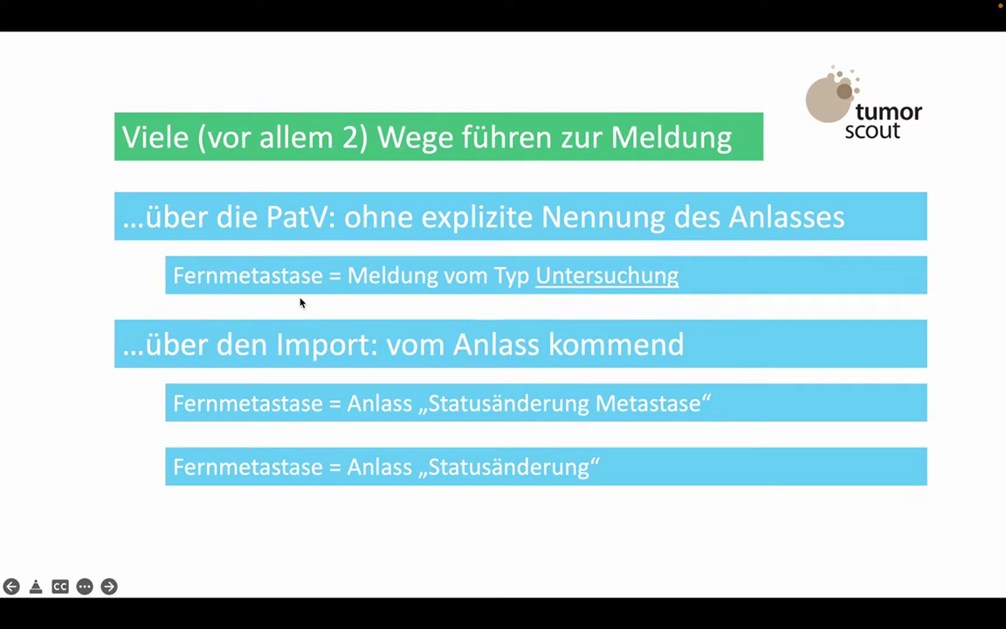
key(Right)
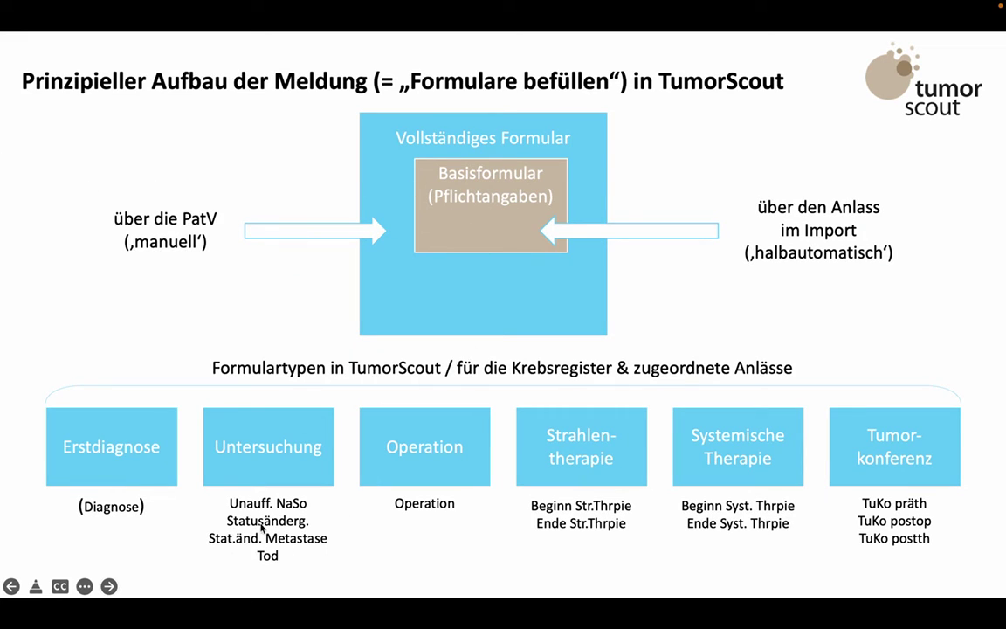
key(super+Tab)
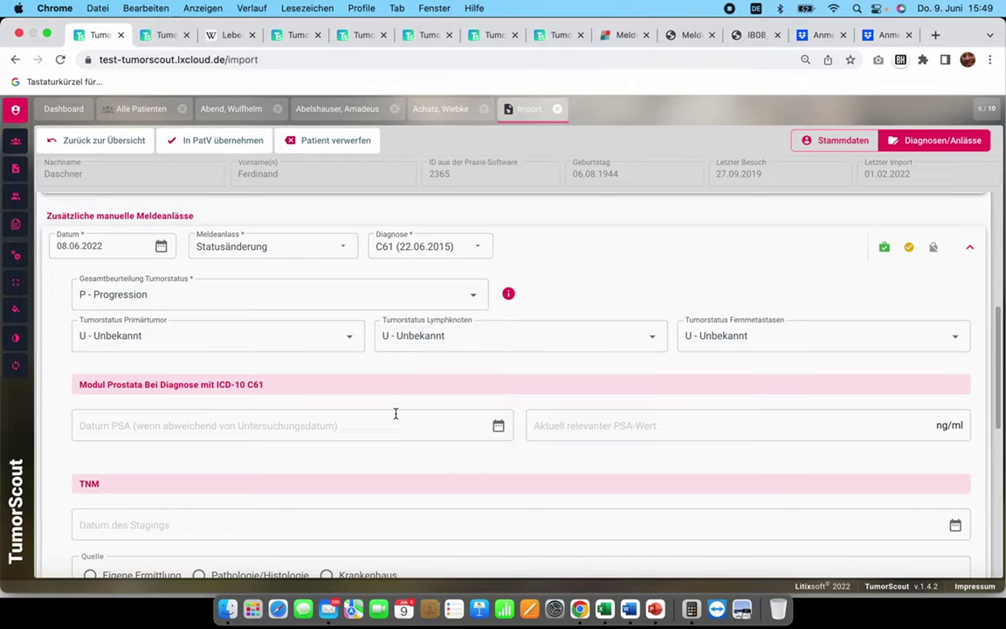
Step: Set Tumorstatus Fernmetastasen to R - Neu aufgetretene Fernmetastase(n)
click(725, 348)
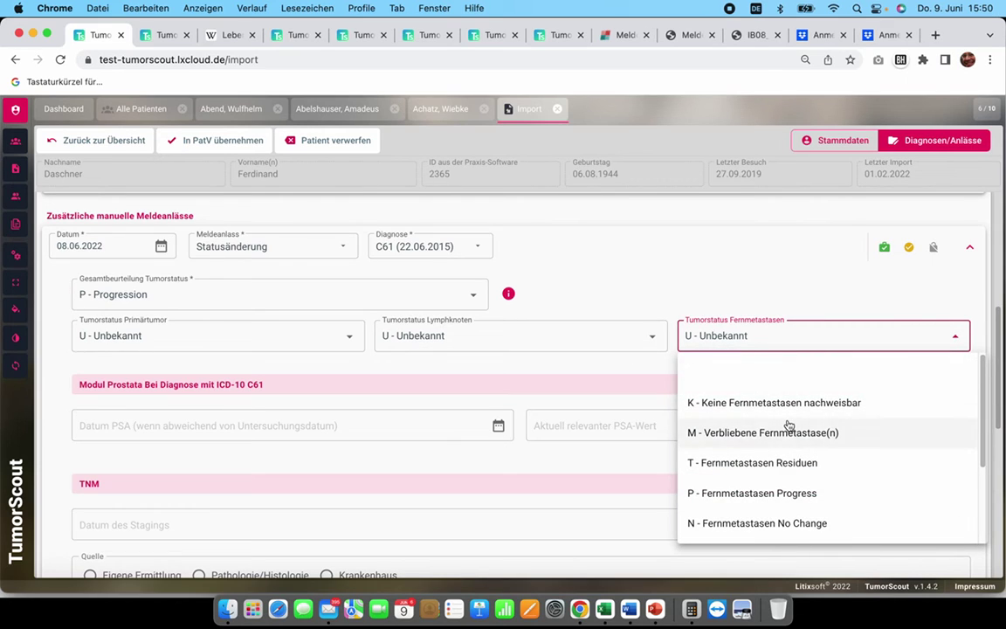
scroll(789, 422, down, 2)
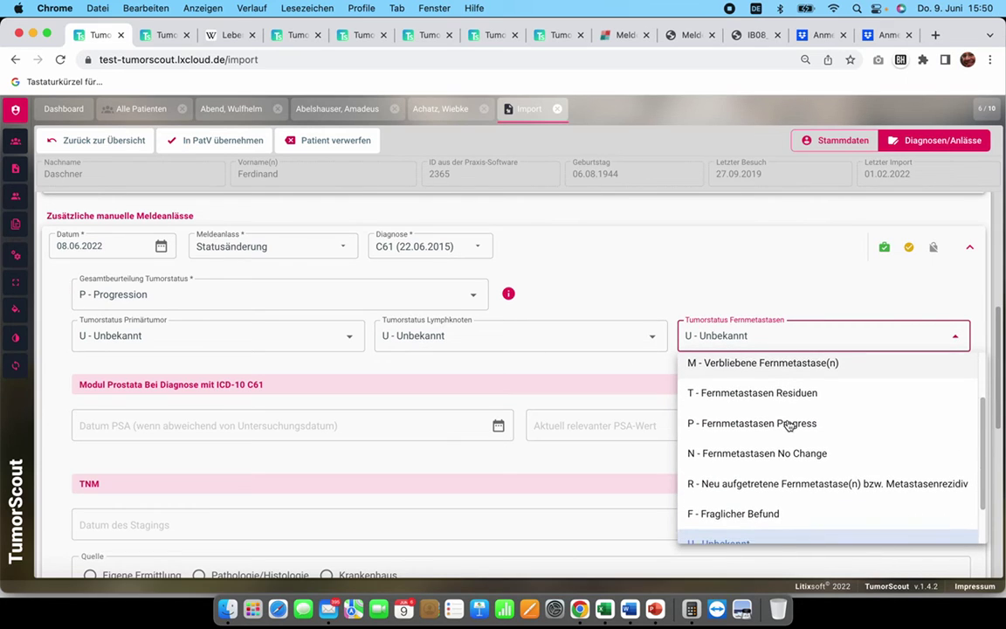
click(756, 495)
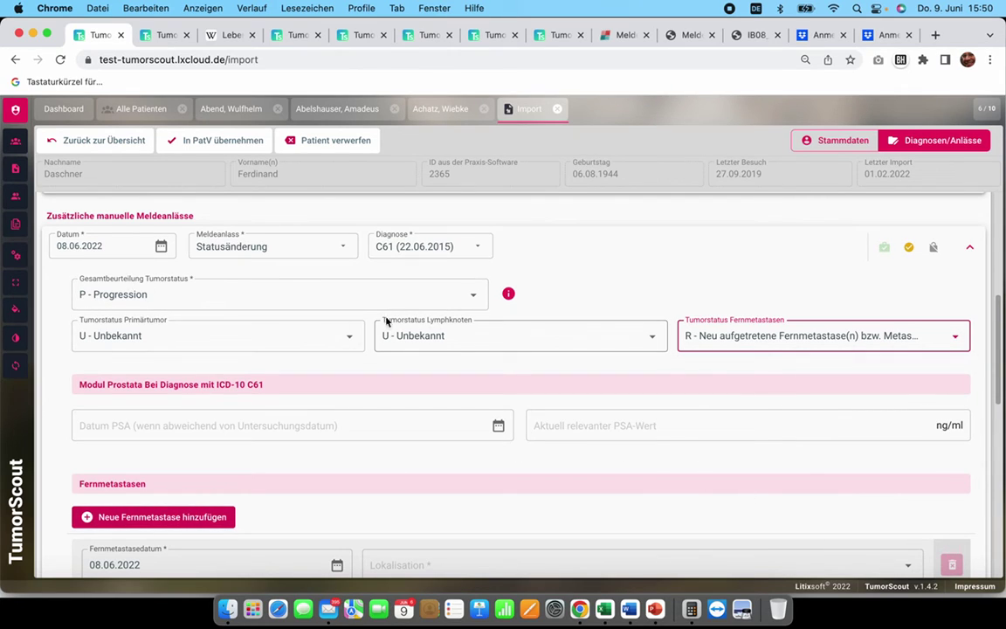
Step: Record LYM - Lymphknoten as the distant-metastasis location
scroll(507, 361, down, 3)
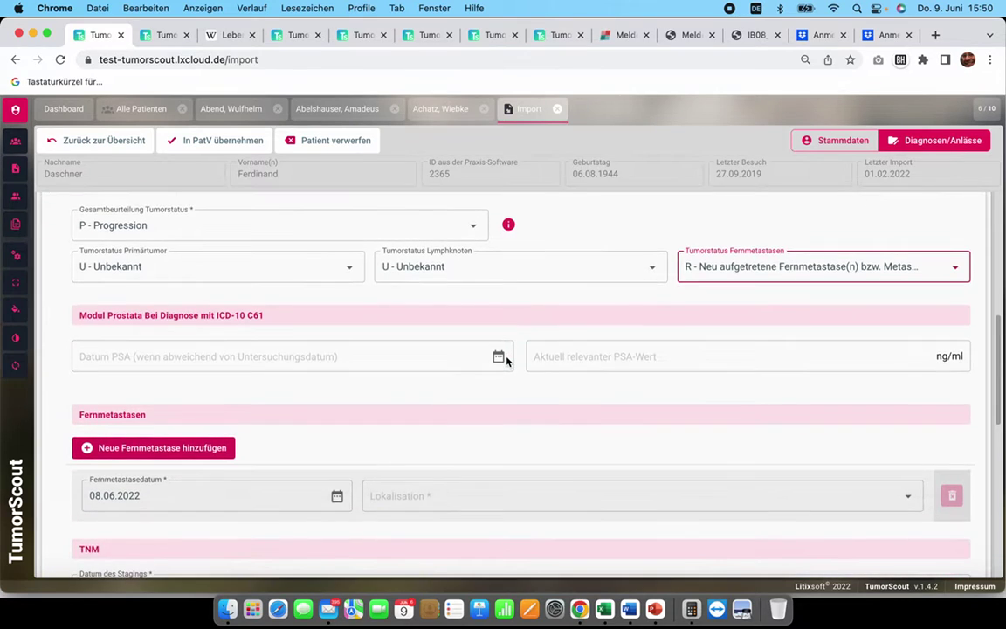
scroll(506, 361, down, 2)
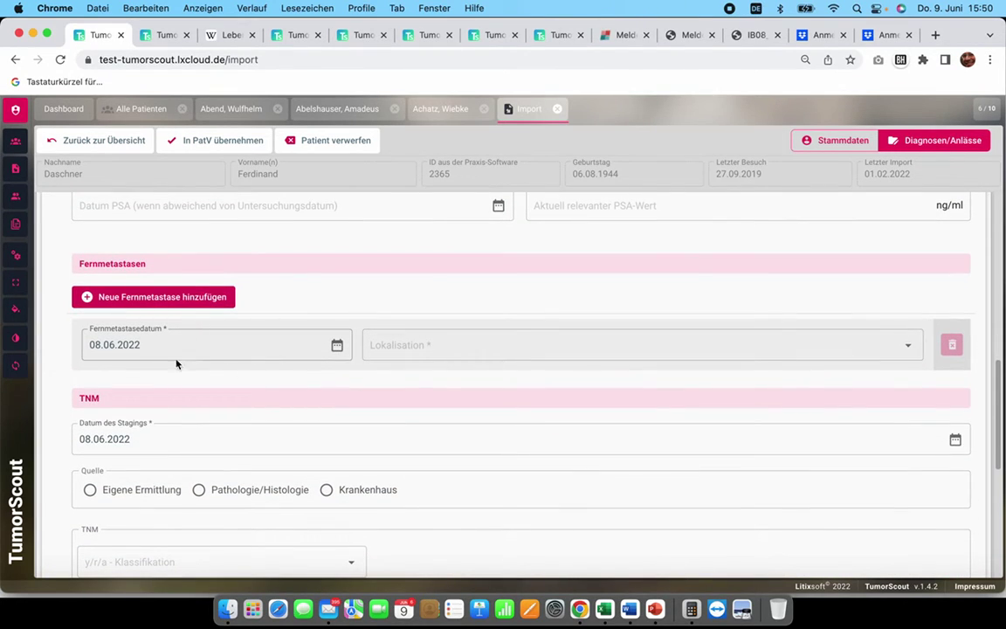
scroll(250, 365, down, 1)
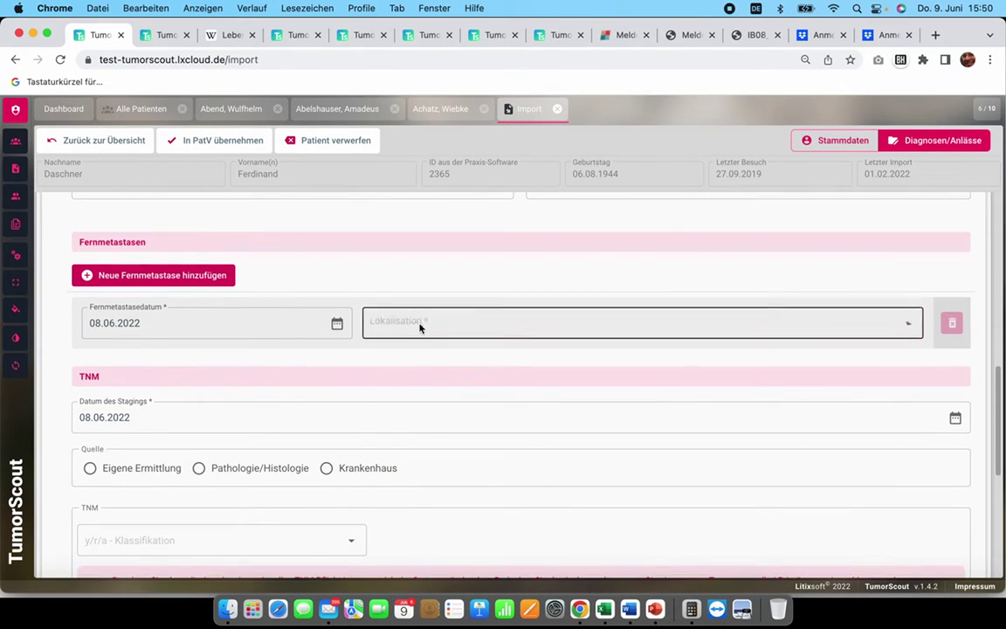
click(418, 325)
scroll(452, 428, down, 2)
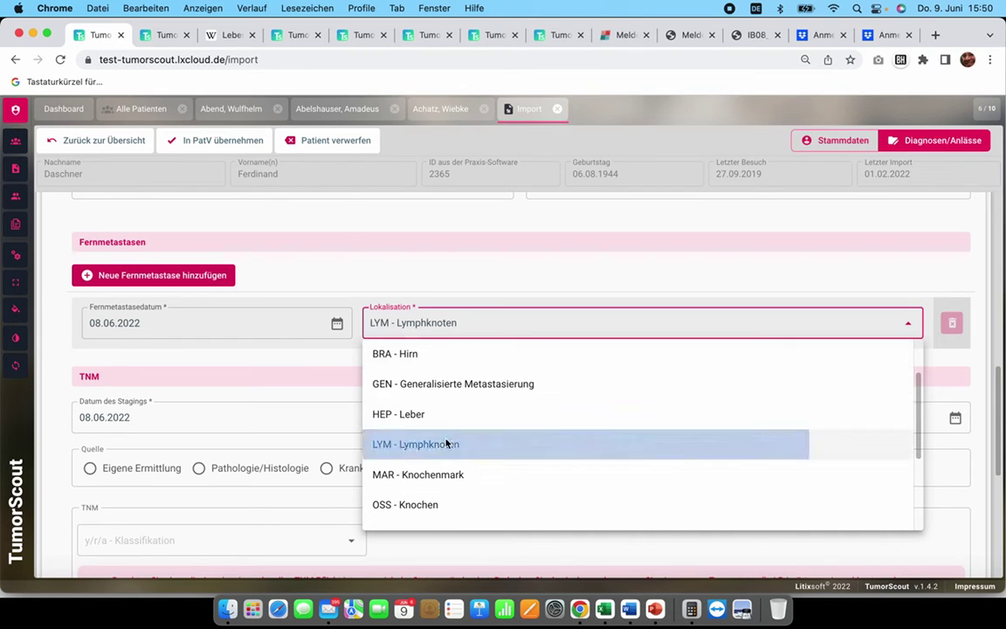
click(410, 443)
scroll(411, 443, down, 7)
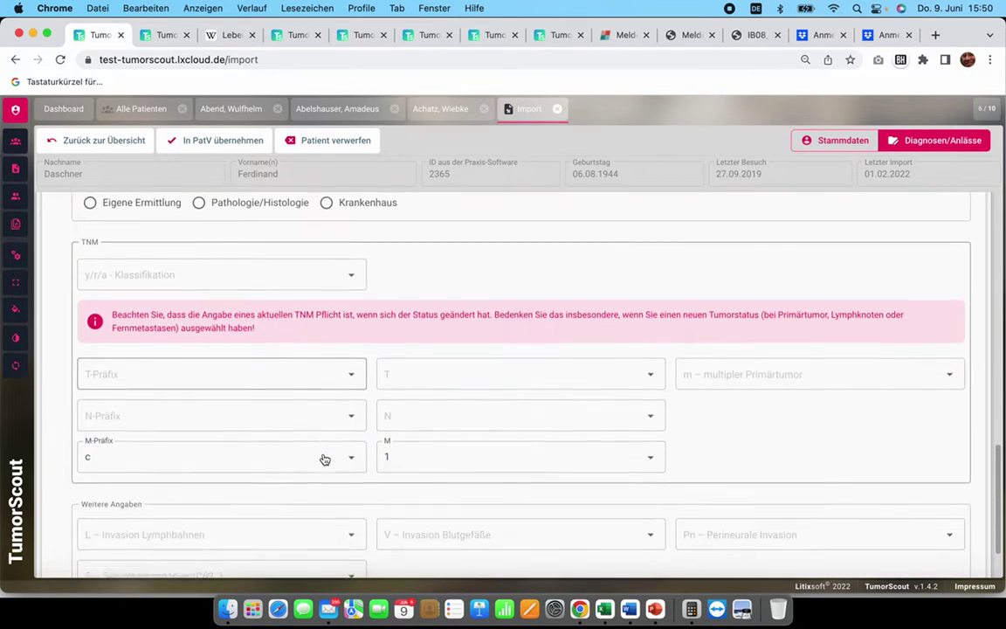
scroll(444, 452, up, 9)
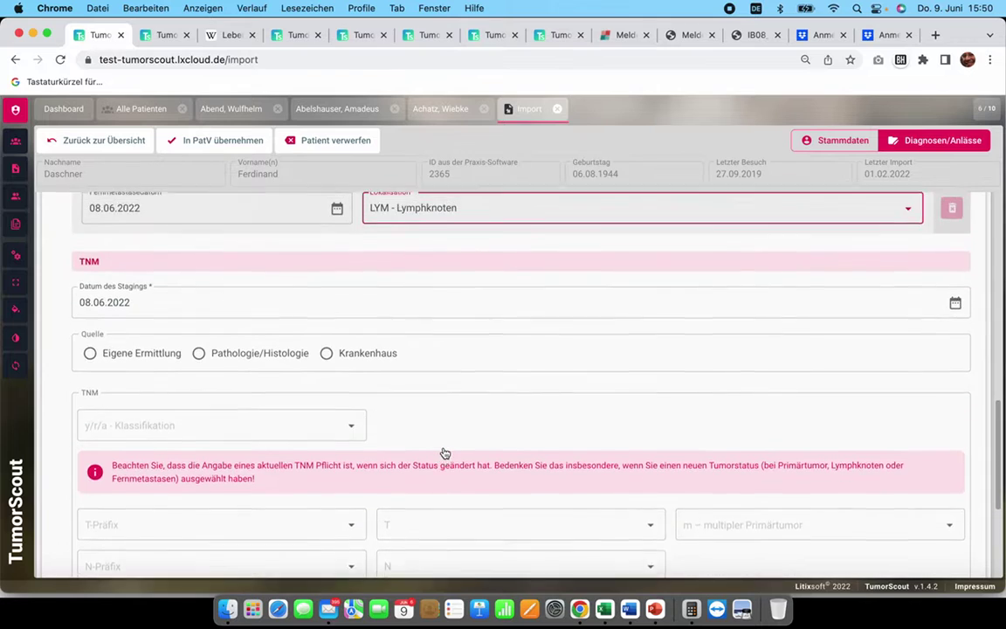
scroll(444, 451, up, 7)
Step: Move the Statusänderung report into the history and transfer the patient into the patient records
click(884, 348)
scroll(185, 200, up, 3)
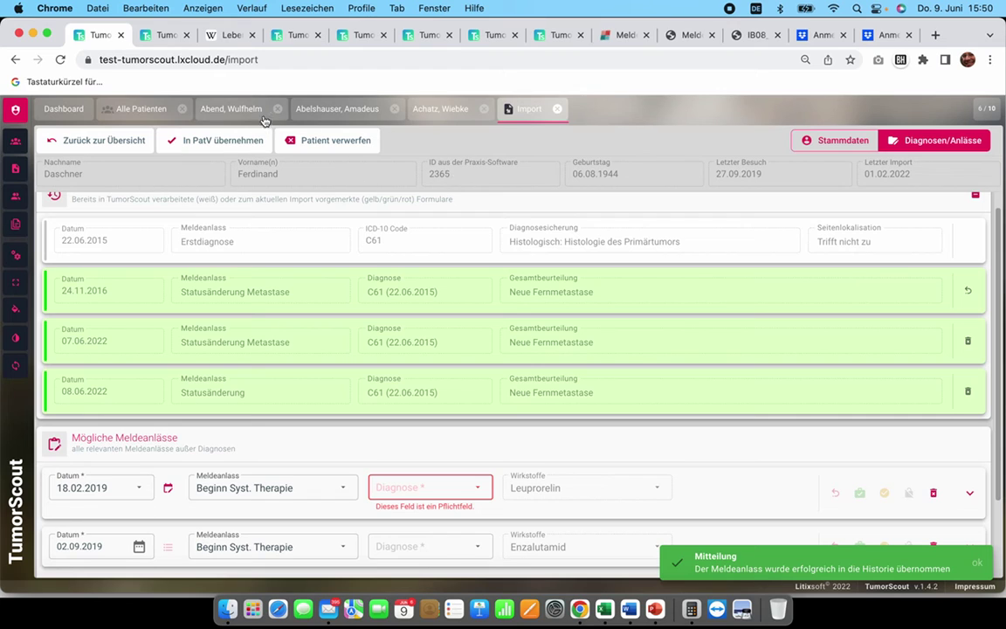
click(218, 139)
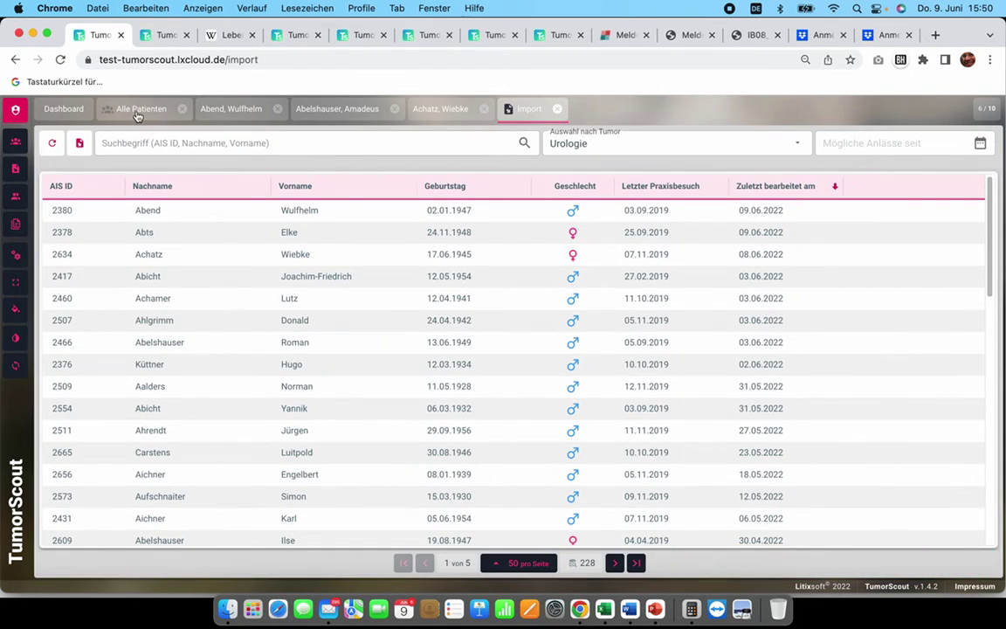
Step: Search All Patients for the patient's ID and open the matching patient record
click(137, 110)
click(202, 142)
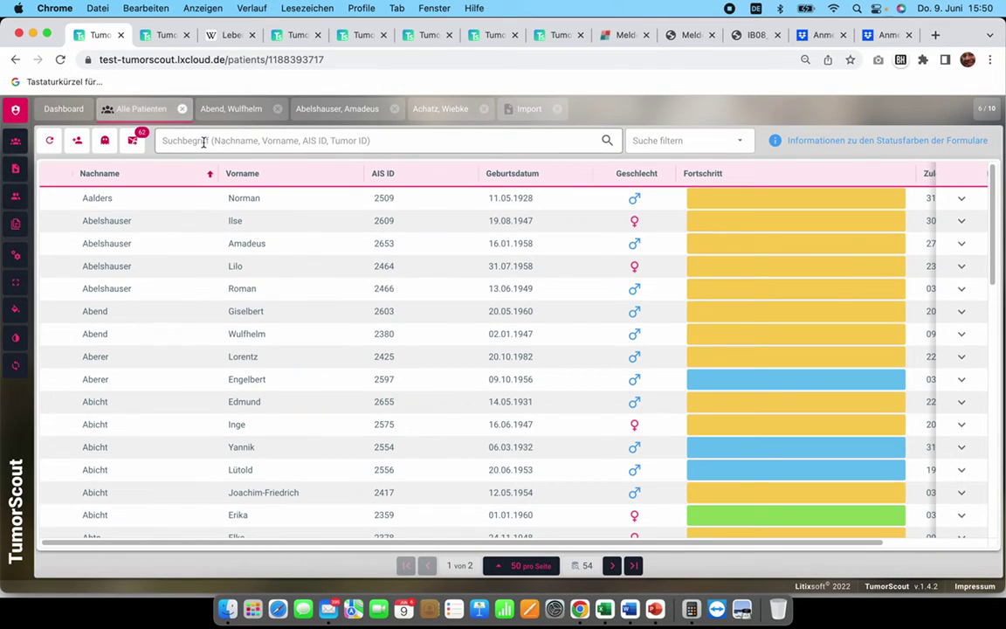
key(Return)
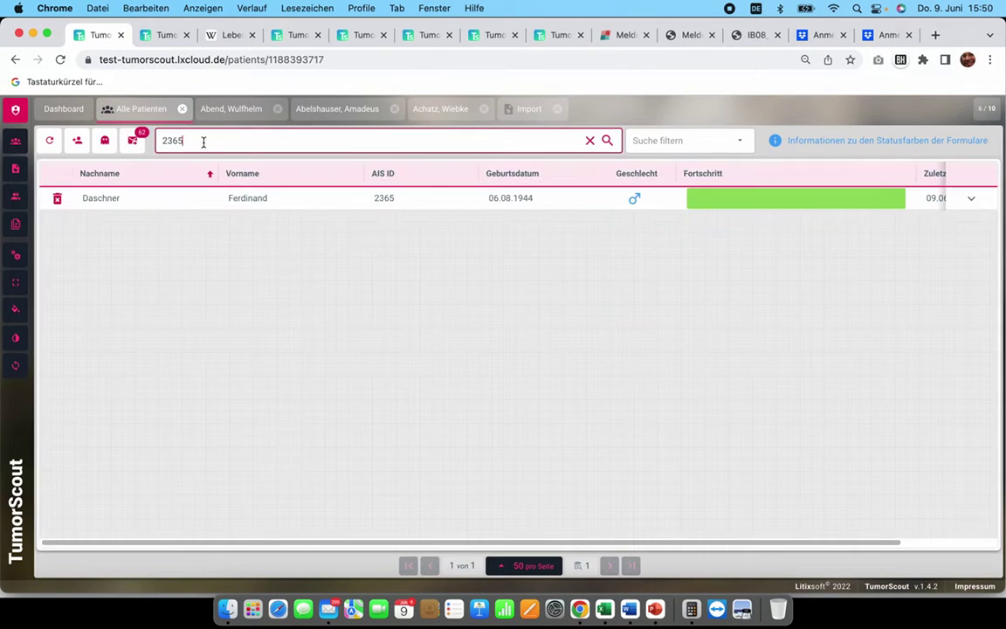
click(269, 197)
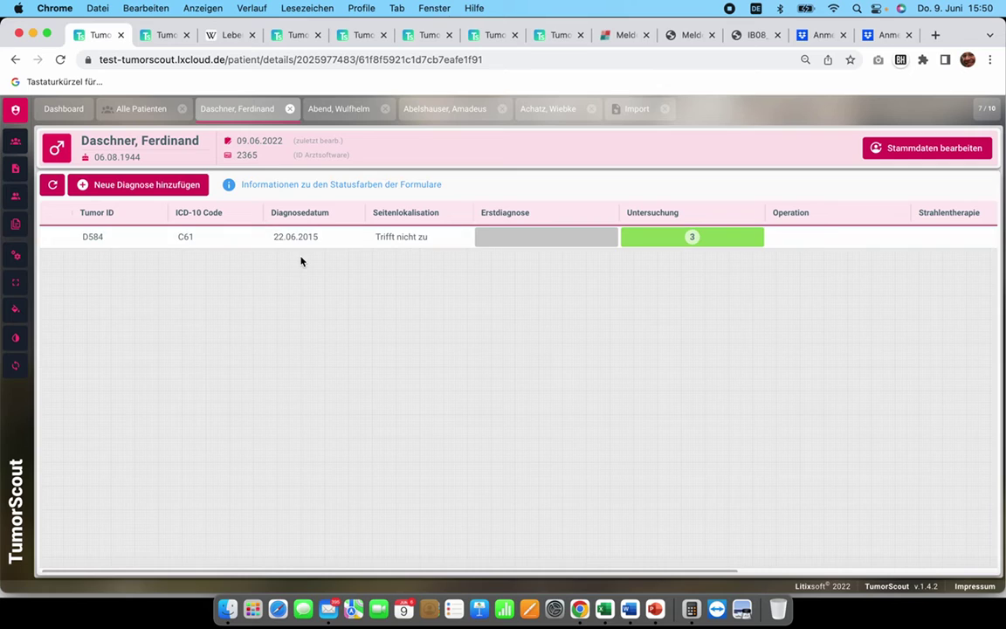
key(super+Tab)
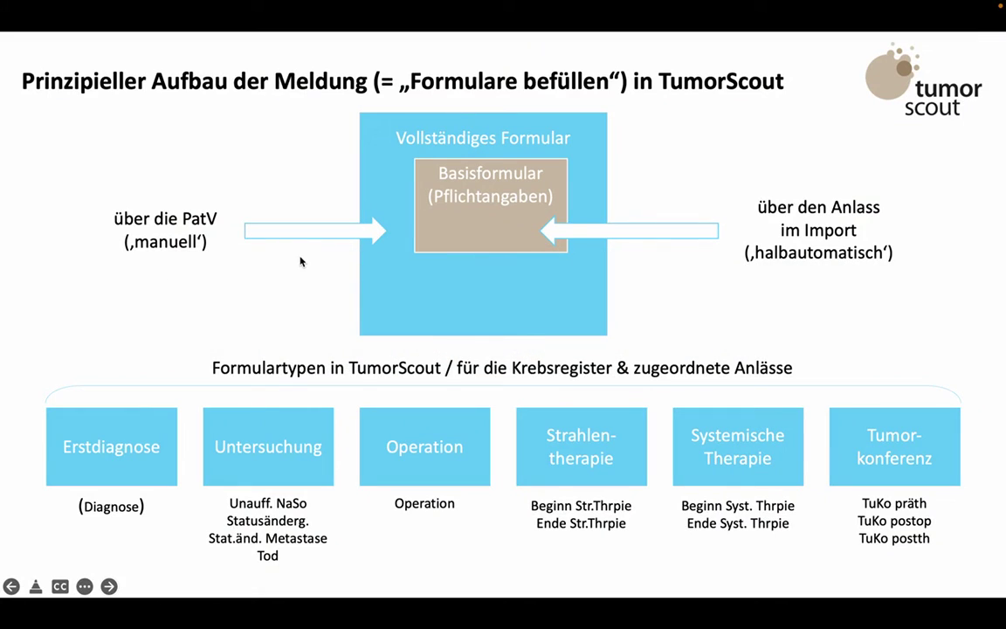
Step: Page forward and back to the two-reporting-routes slide, then return to the TumorScout patient record
key(Right)
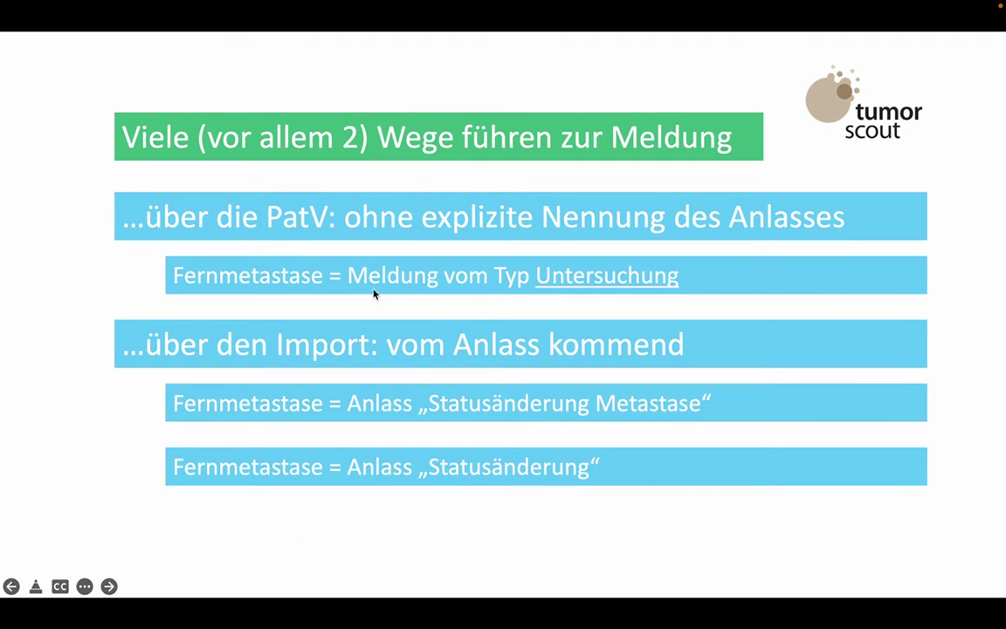
key(Left)
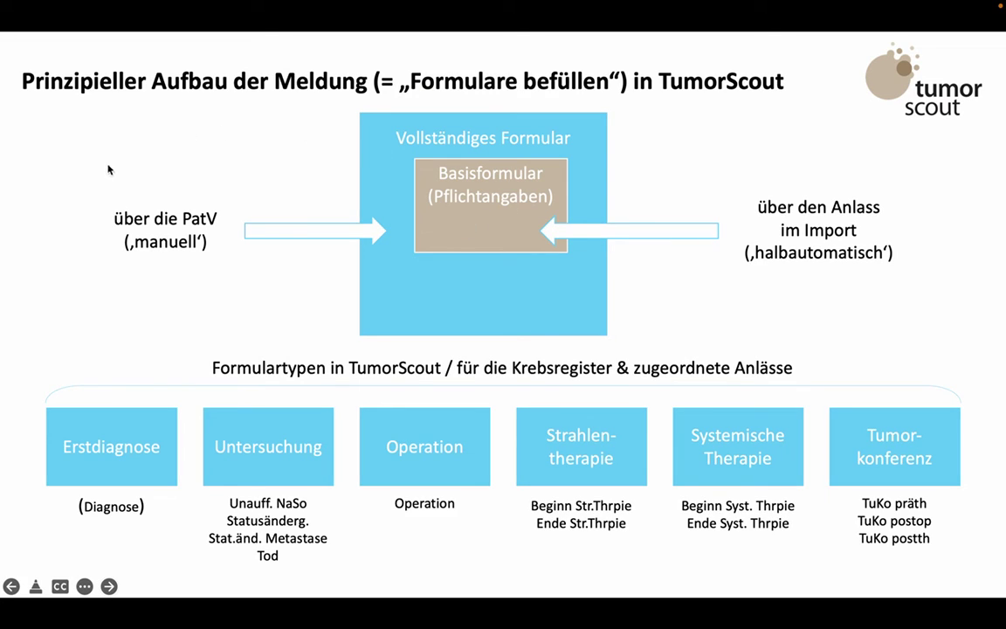
key(super+Tab)
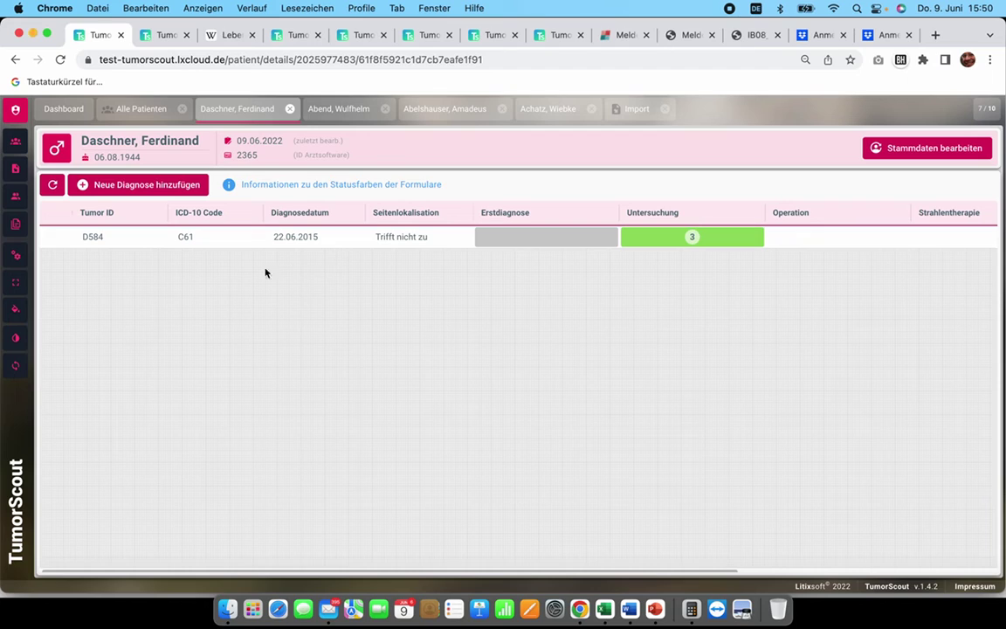
Step: Open the C61 tumour's examination forms and view the 24.11.2016, 07.06.2022 and 08.06.2022 sheets
click(584, 233)
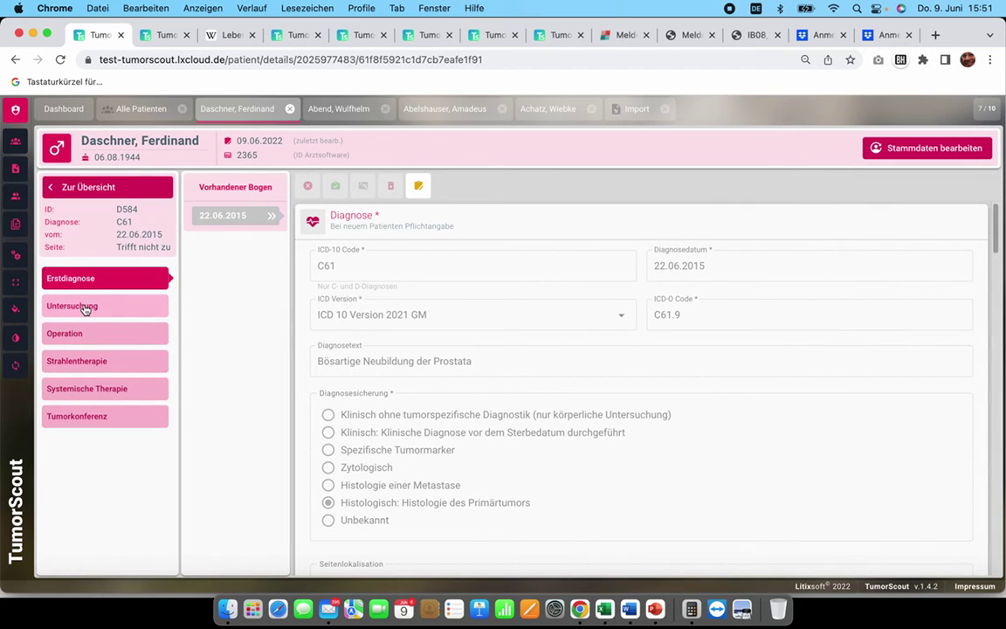
click(85, 308)
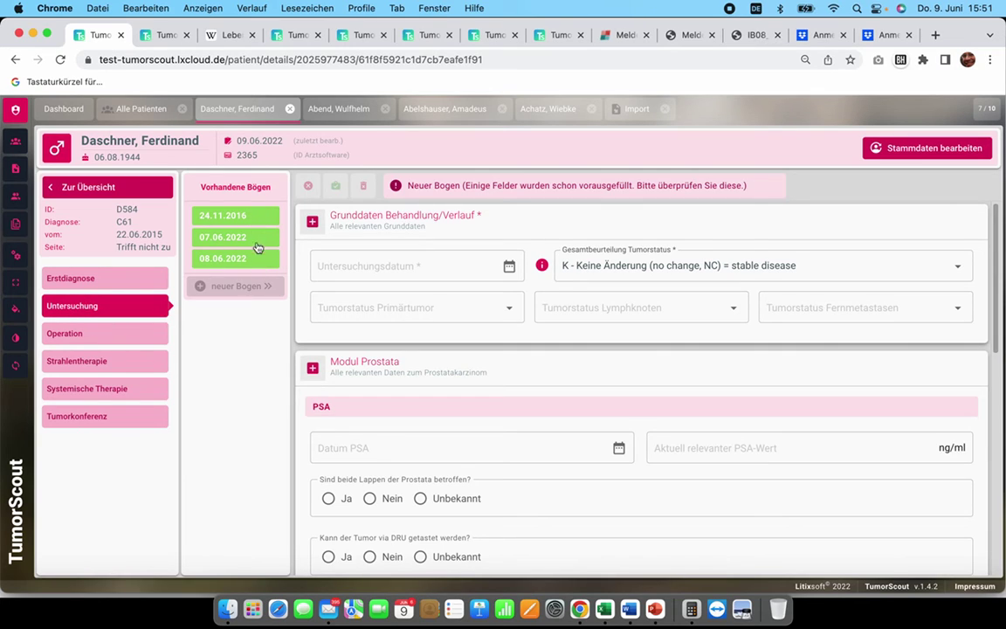
click(248, 216)
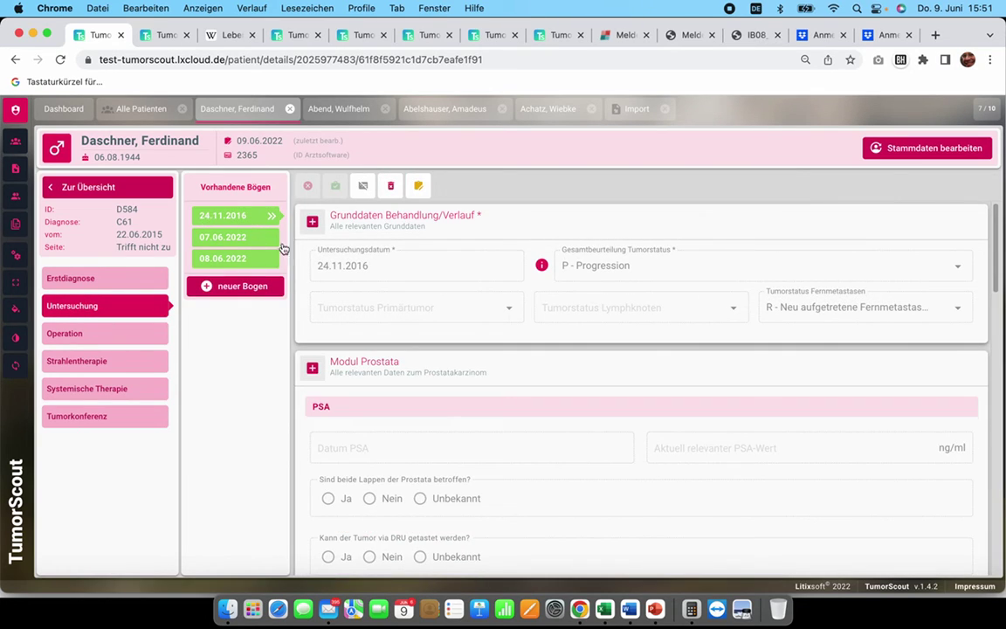
scroll(659, 378, down, 8)
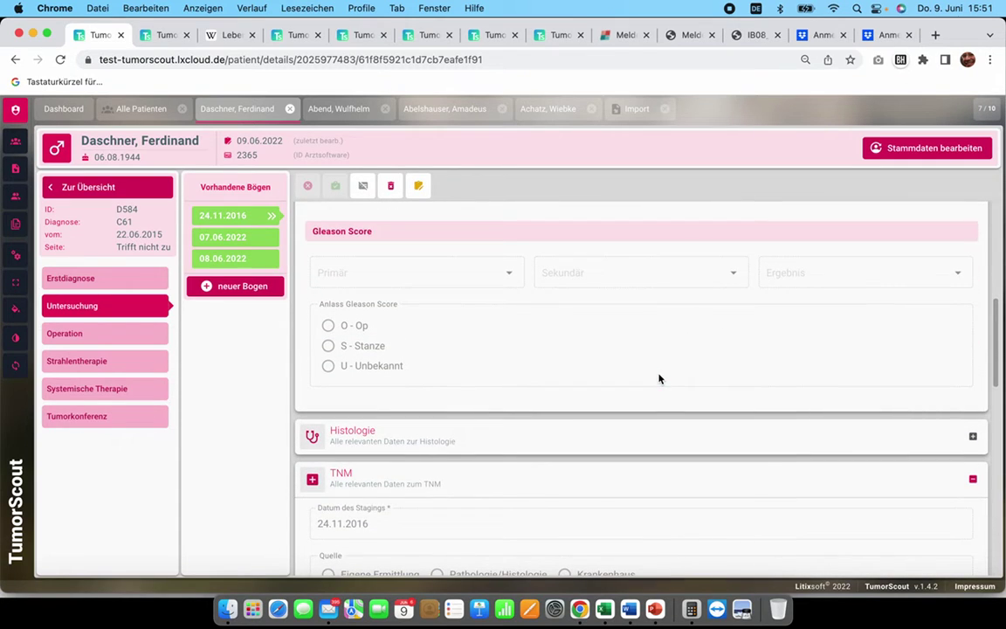
scroll(659, 378, down, 10)
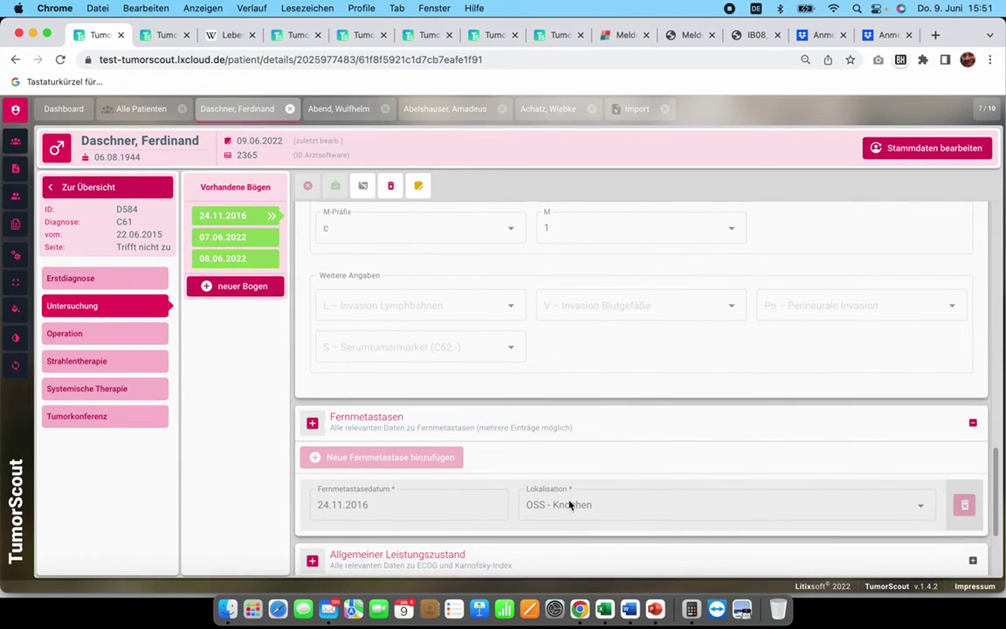
click(228, 233)
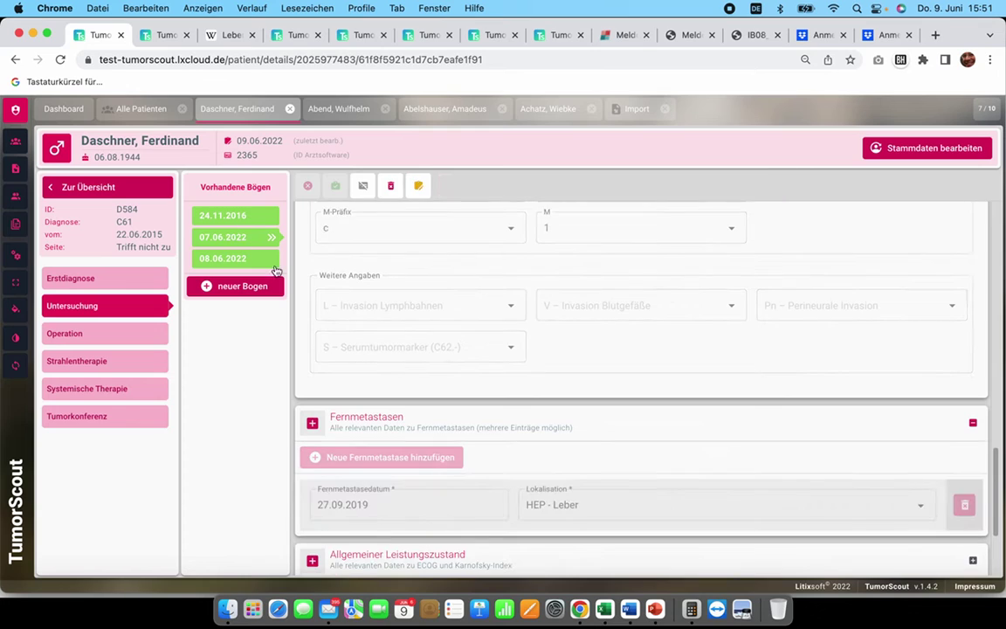
scroll(472, 408, down, 3)
click(207, 258)
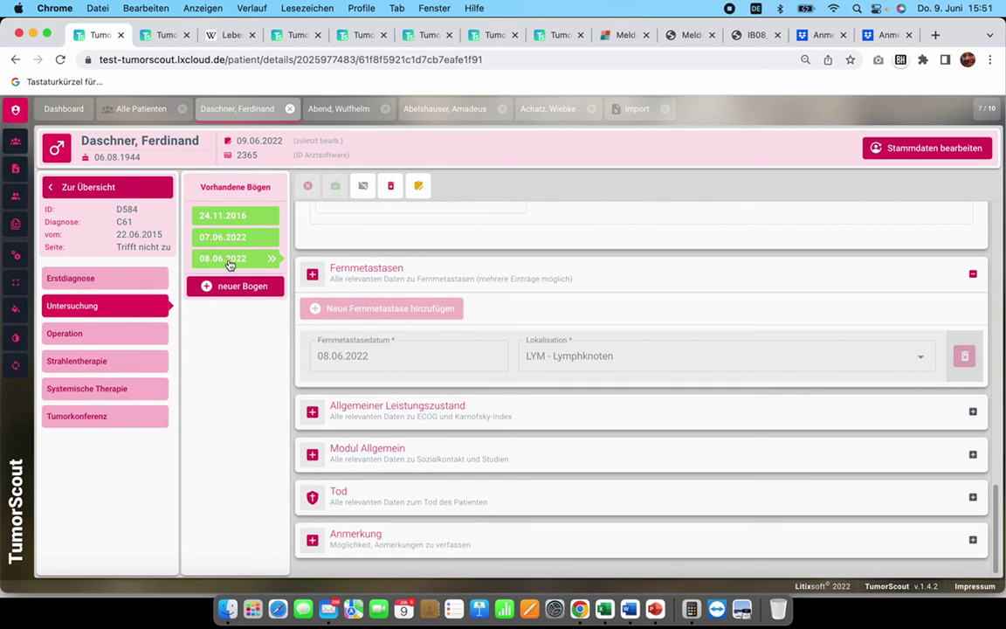
Step: Set ECOG to 2 under Allgemeiner Leistungszustand on the 08.06.2022 form, then save and release it
click(418, 185)
click(382, 423)
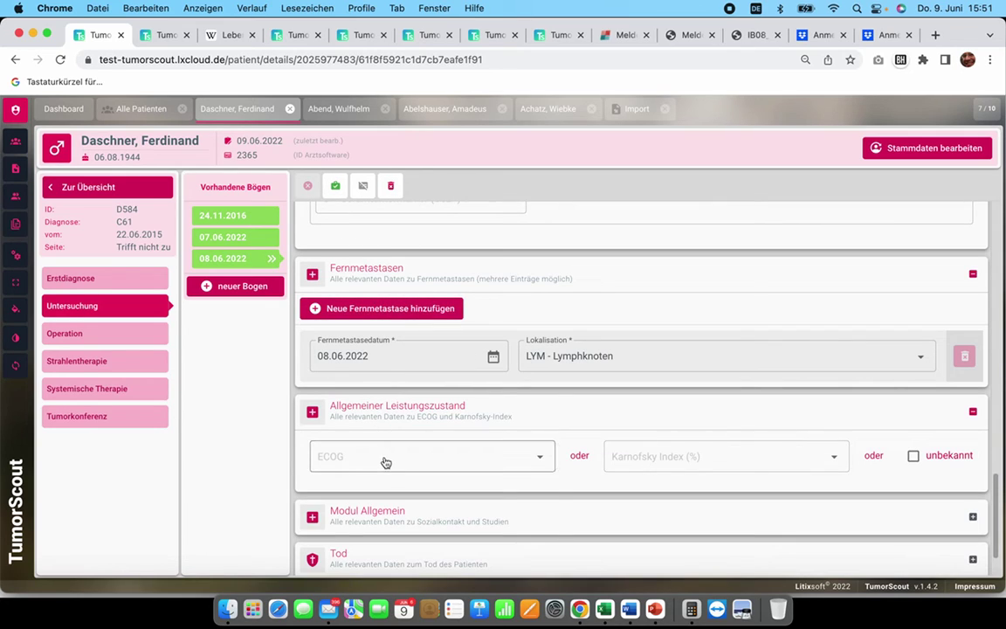
click(384, 460)
click(365, 514)
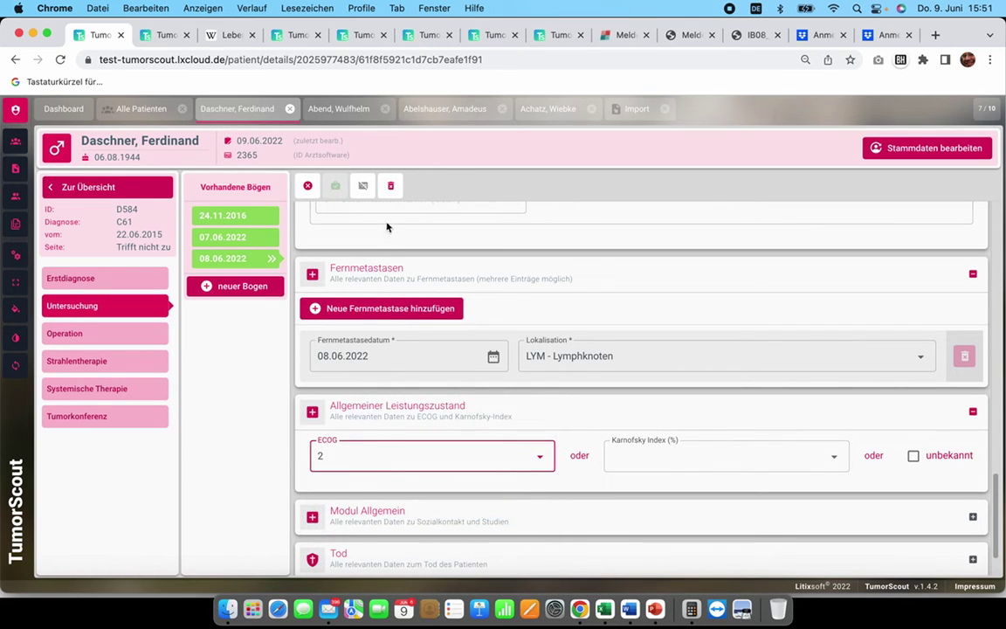
click(336, 188)
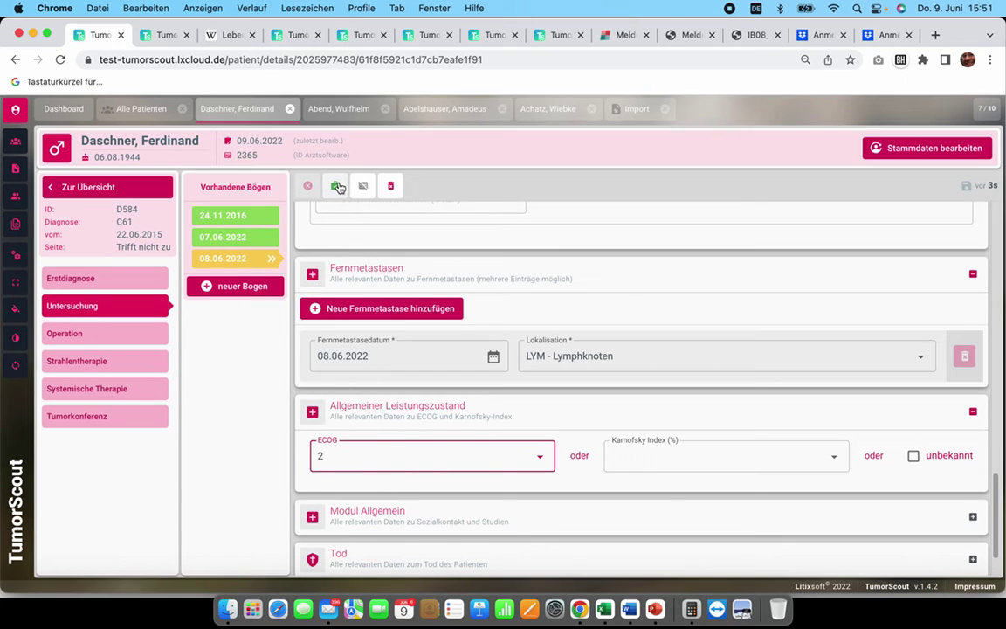
click(337, 187)
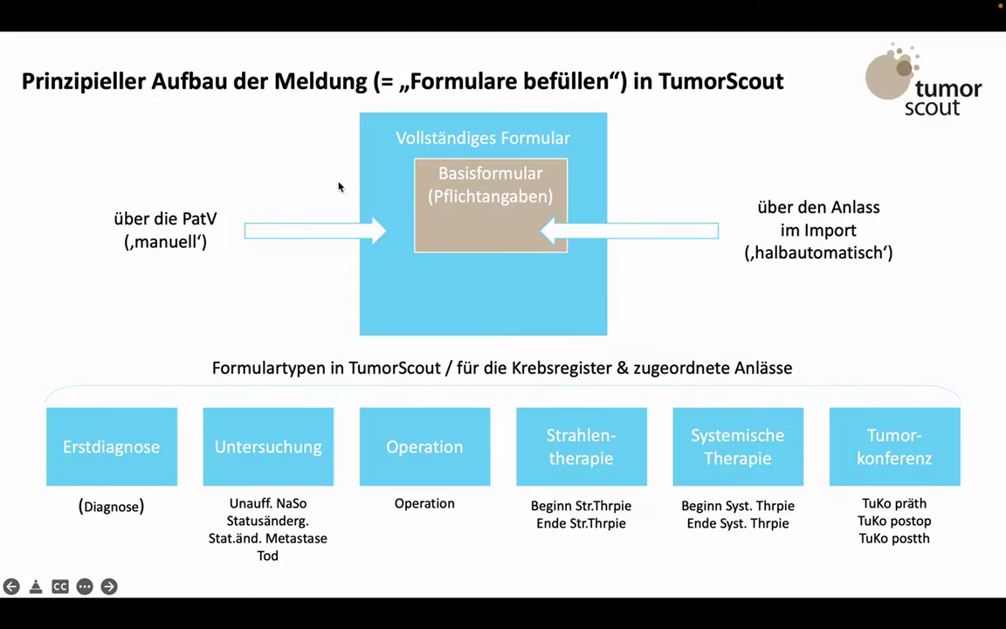